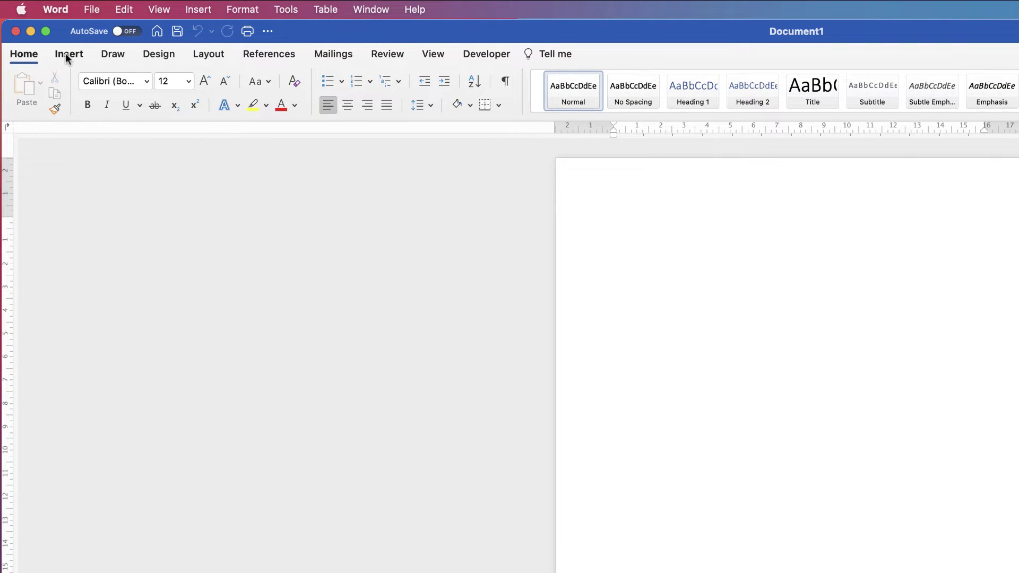
- Show the Insert ribbon in the blank Document1 window
click(66, 54)
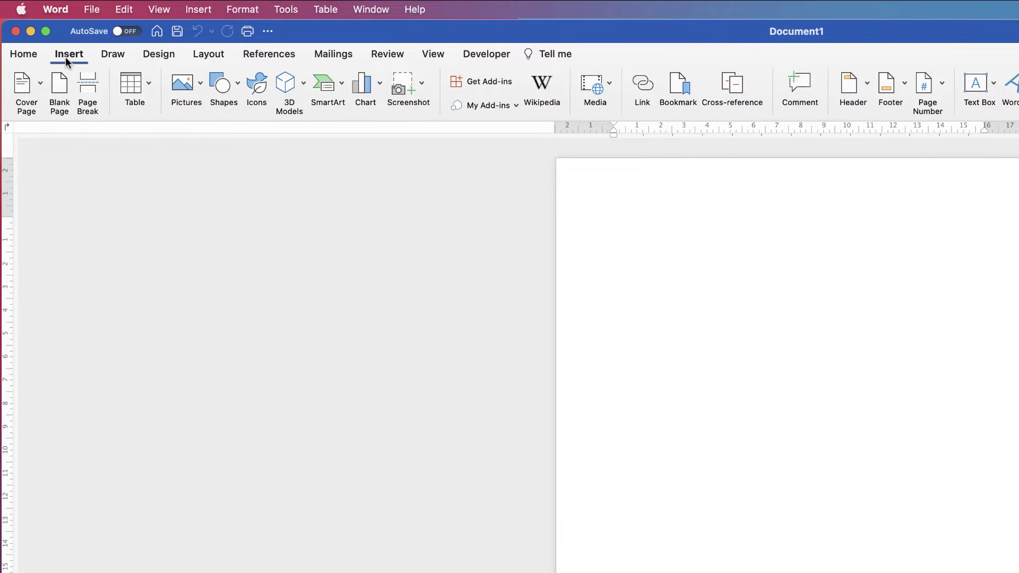
- Insert the Stock Images photo of the Golden Gate Bridge rising out of fog
click(198, 84)
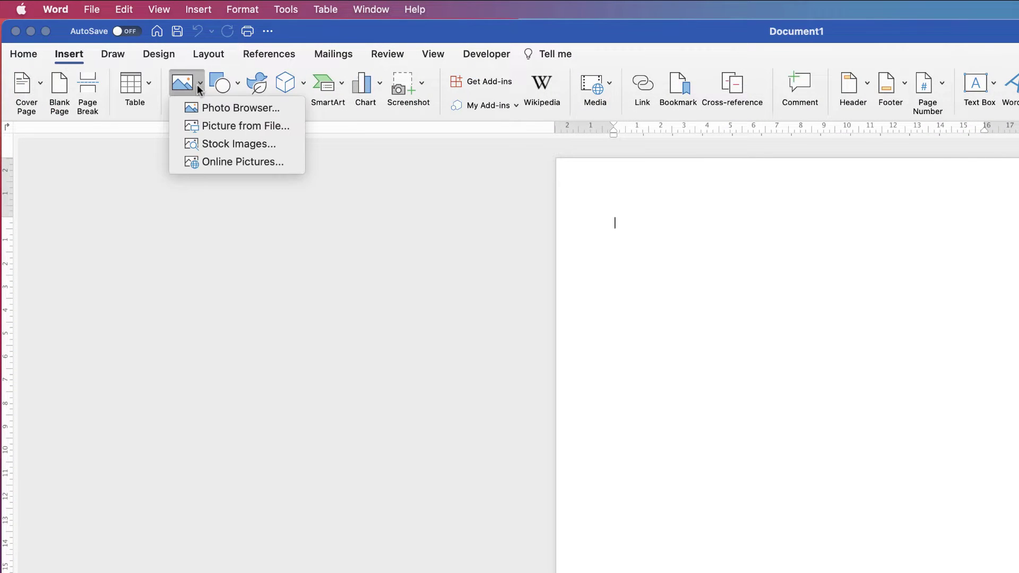
click(217, 145)
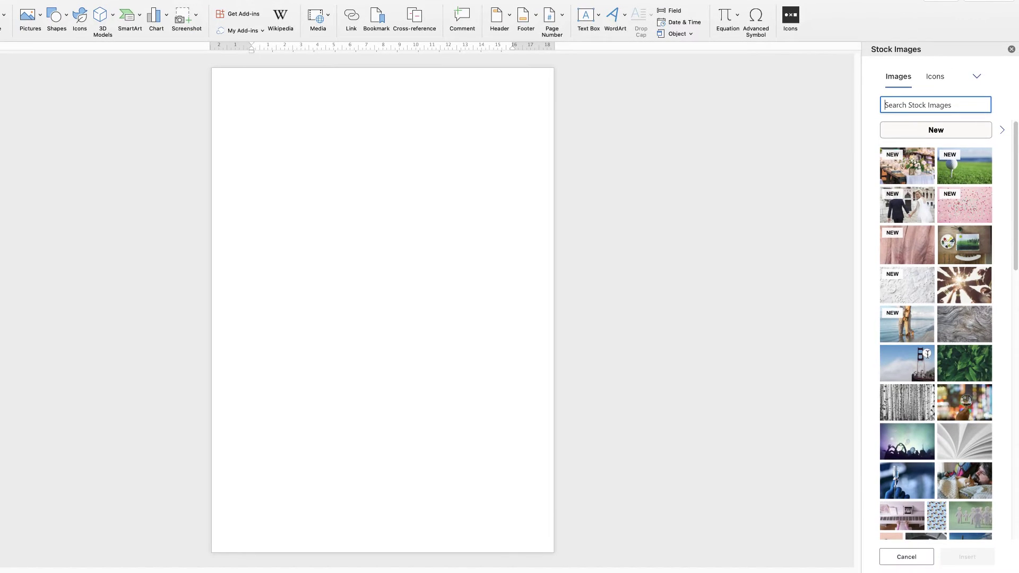
click(928, 354)
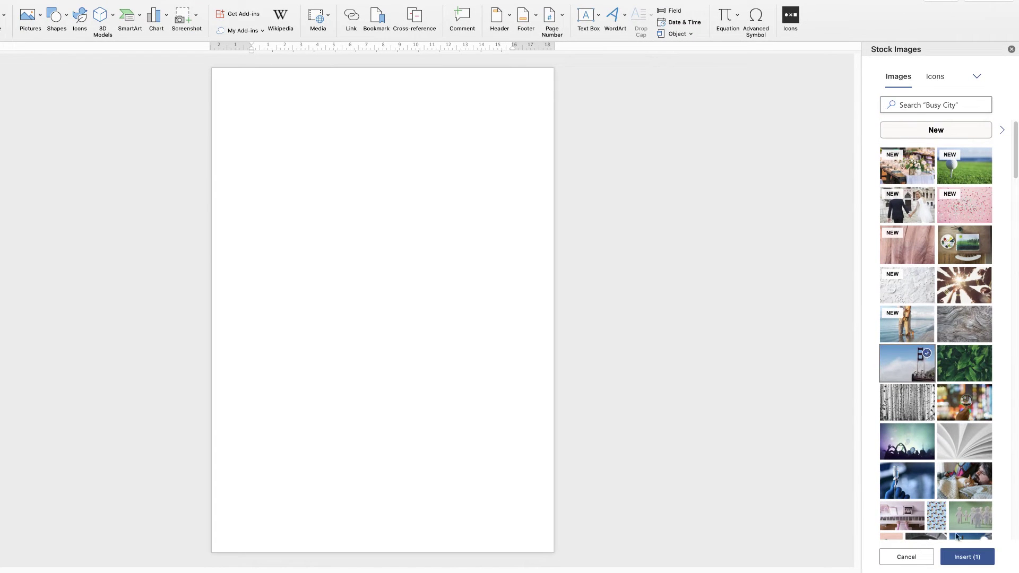
click(960, 559)
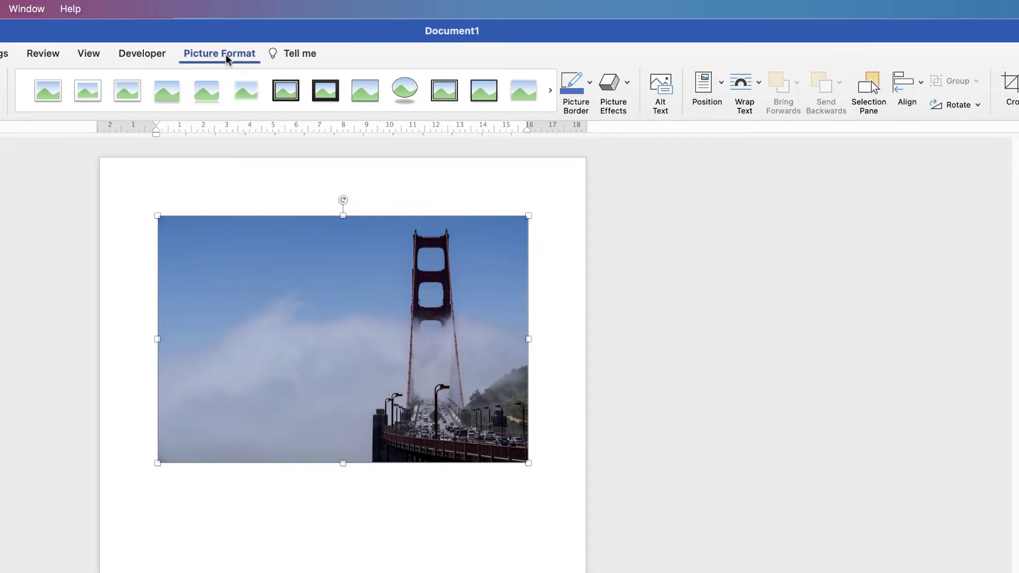
- Set the bridge photo to In Front of Text wrapping and nudge it into place
click(760, 85)
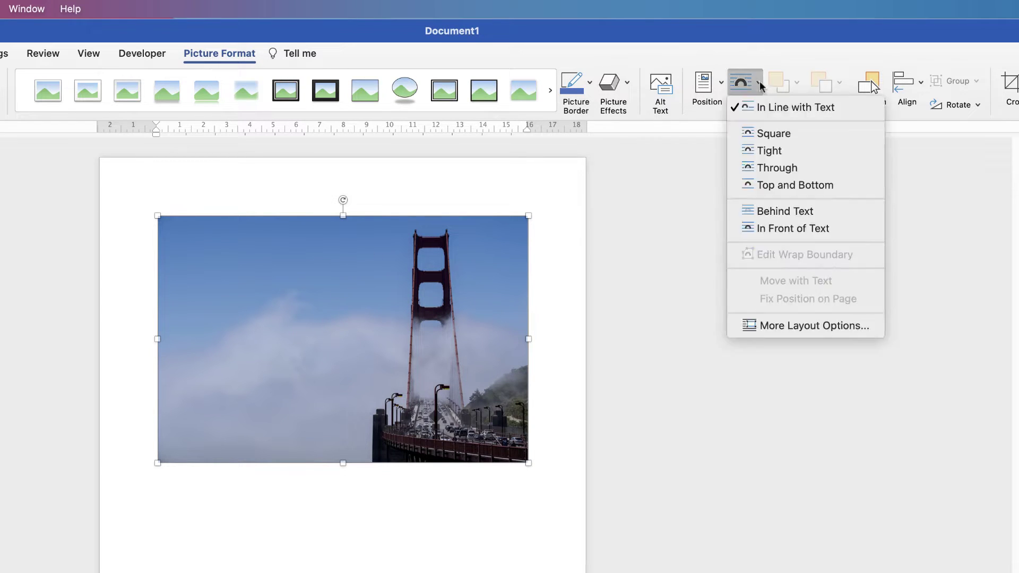
click(762, 229)
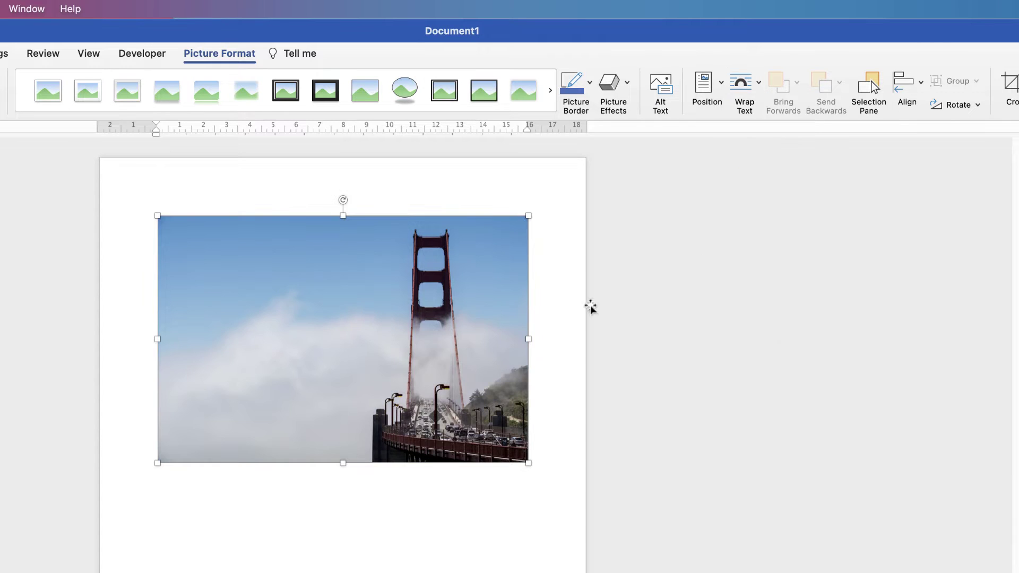
mouse_move(349, 336)
mouse_down()
mouse_move(448, 255)
mouse_move(351, 383)
mouse_move(337, 330)
mouse_move(347, 334)
mouse_up()
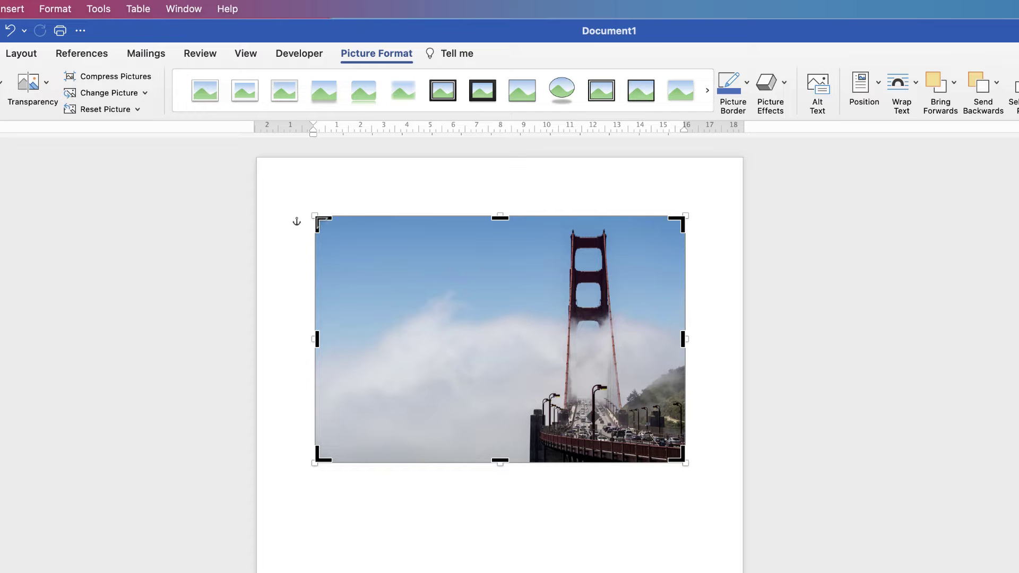
- Crop away the photo's left side, leaving a tower portrait about 7.5 × 10.65 cm
drag(320, 223, 419, 212)
key(Escape)
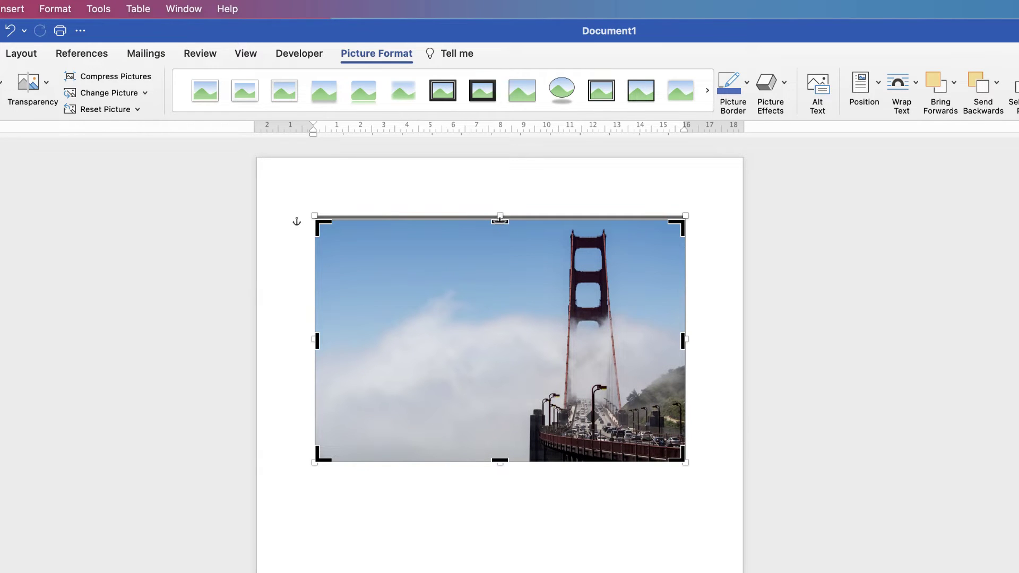
mouse_move(500, 217)
mouse_down()
mouse_move(483, 359)
mouse_move(485, 212)
mouse_move(478, 334)
mouse_move(476, 264)
mouse_move(472, 348)
mouse_move(480, 230)
mouse_move(473, 334)
mouse_move(494, 216)
mouse_up()
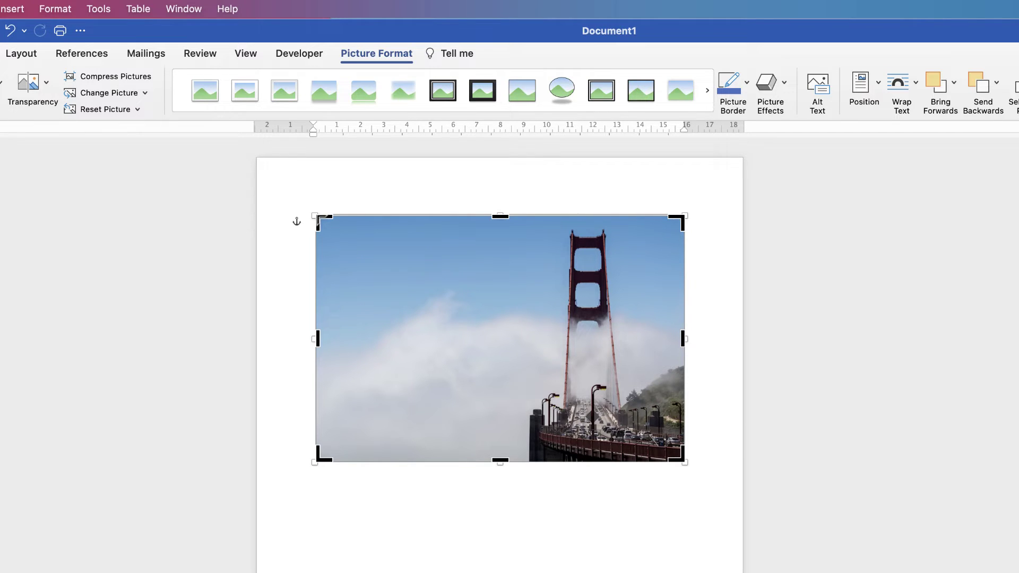
drag(318, 217, 317, 247)
drag(318, 340, 505, 336)
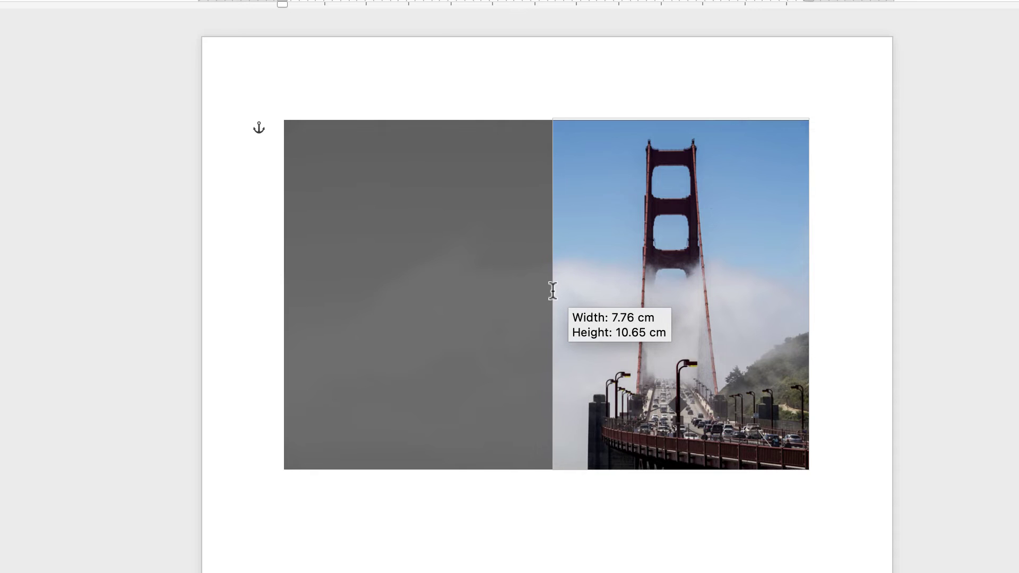
mouse_move(552, 291)
mouse_down()
mouse_move(565, 290)
mouse_move(555, 291)
mouse_up()
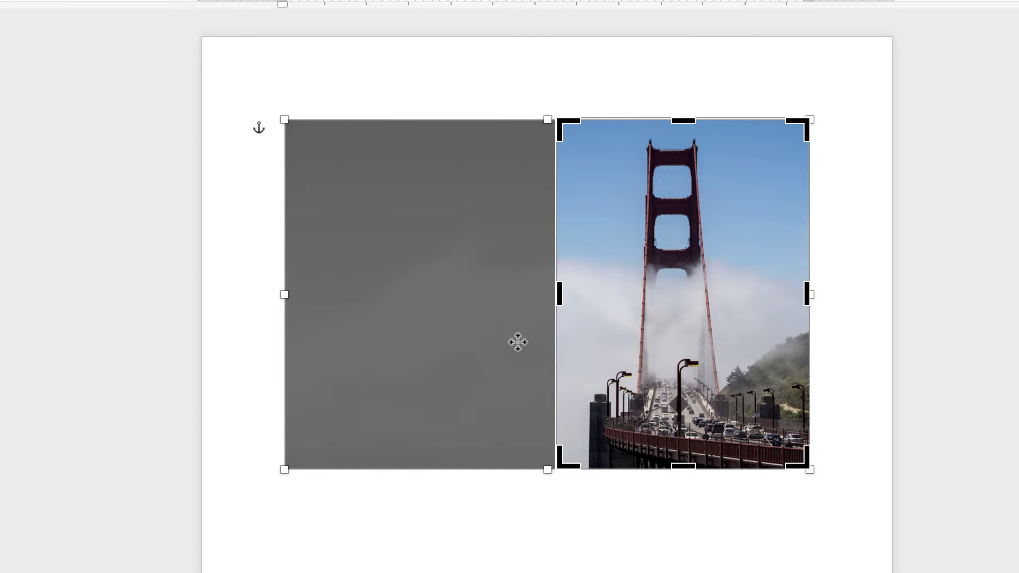
- Finish the crop, drag the portrait toward the upper left, then undo that move
key(Escape)
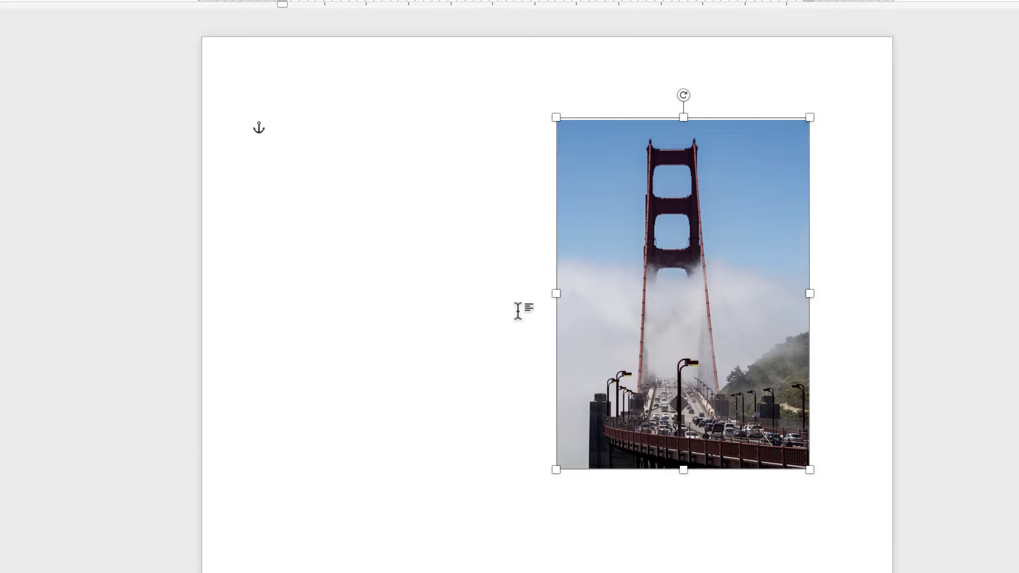
drag(687, 290, 423, 281)
click(585, 430)
key(ctrl+z)
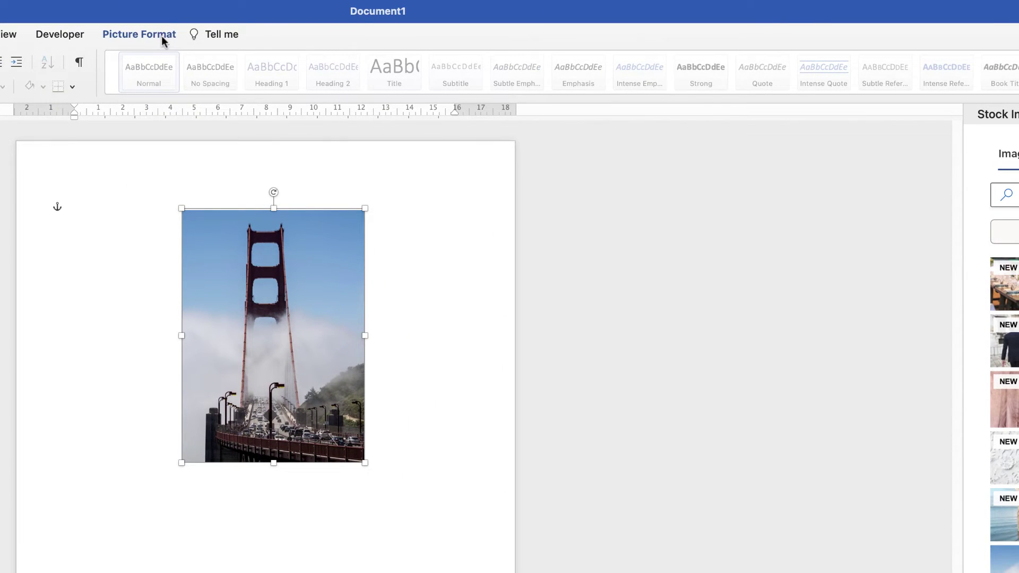
- Open the Picture Format Crop menu and view its Aspect Ratio and Crop to Shape options
click(205, 9)
click(970, 64)
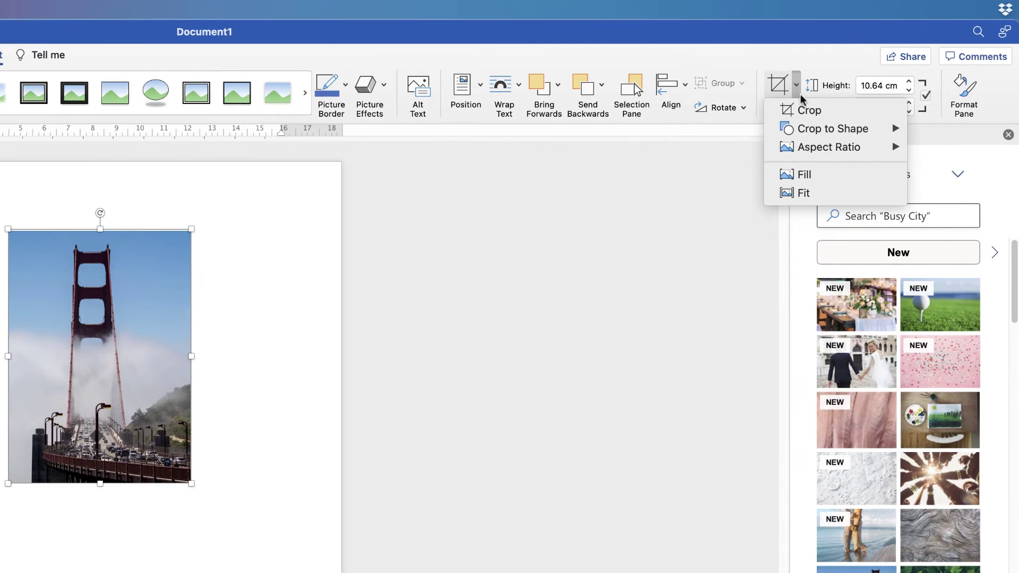
mouse_move(811, 148)
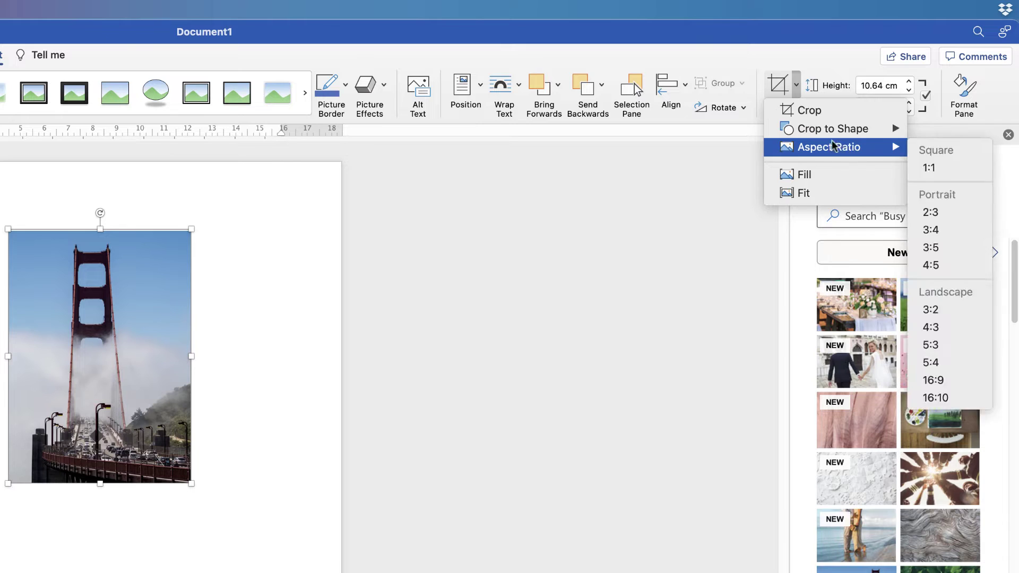
mouse_move(811, 130)
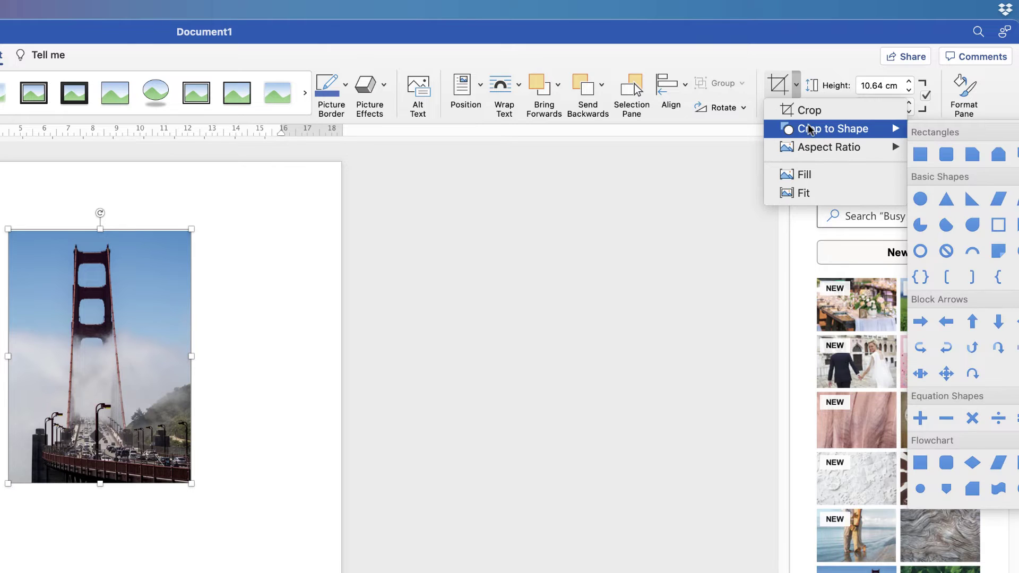
click(921, 199)
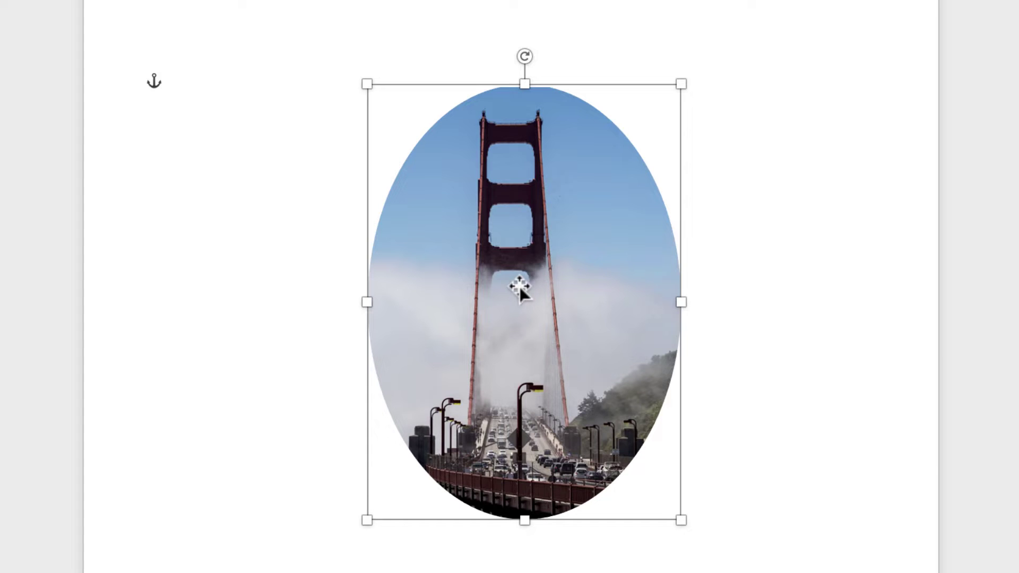
key(ctrl+z)
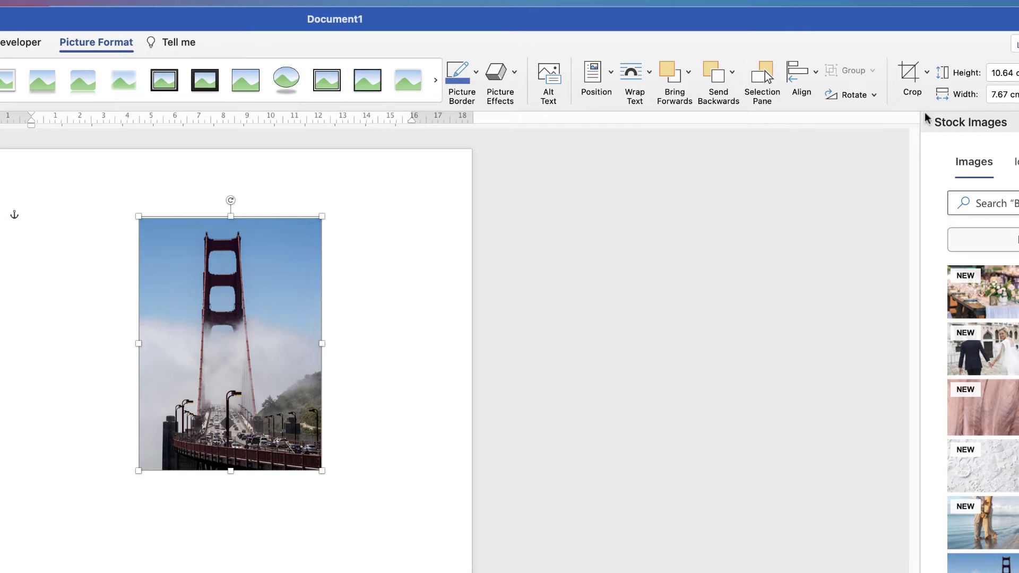
- Crop the photo to a 1:1 square of 7.67 cm framing the tower and roadway
click(927, 73)
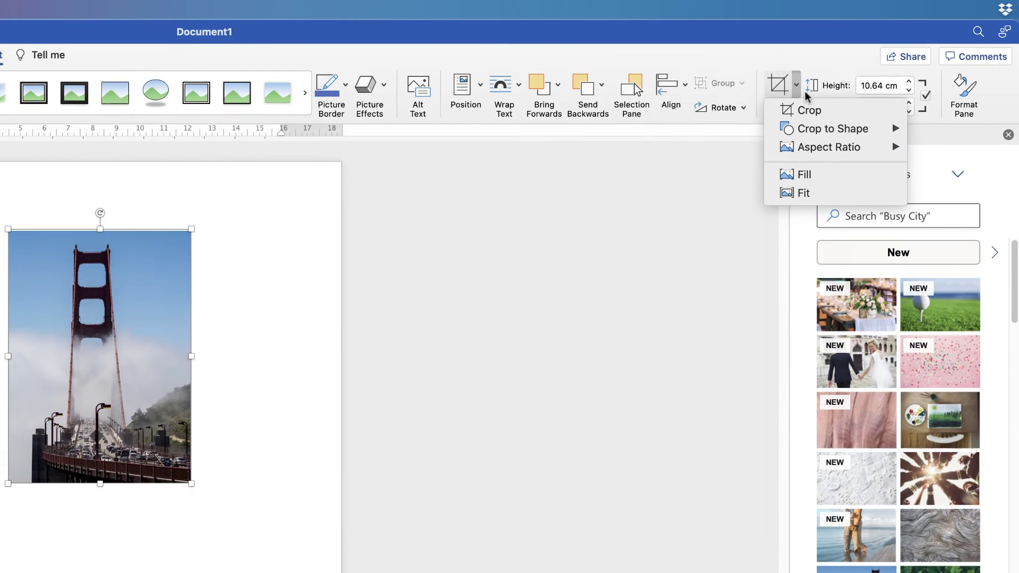
mouse_move(834, 153)
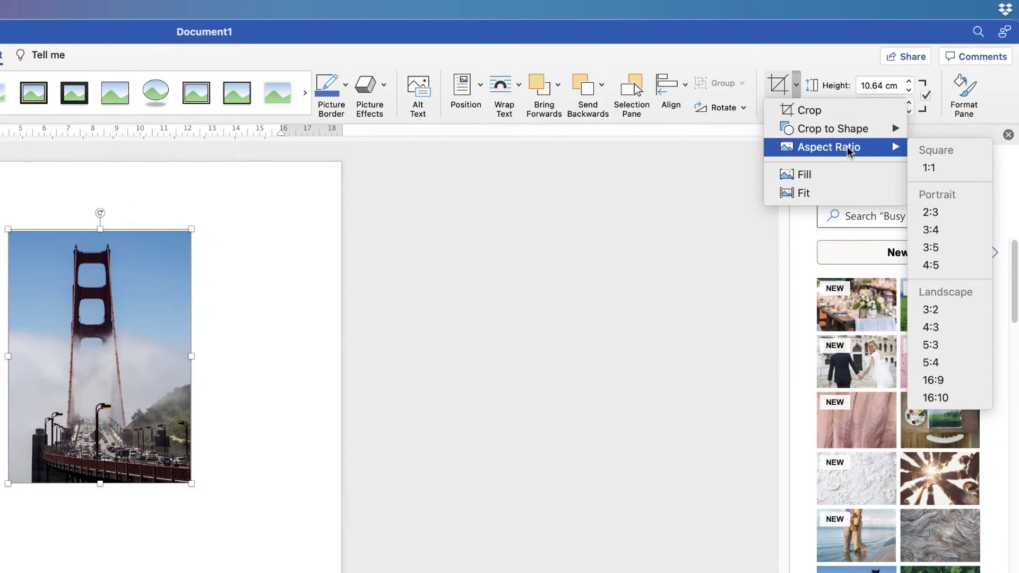
click(919, 170)
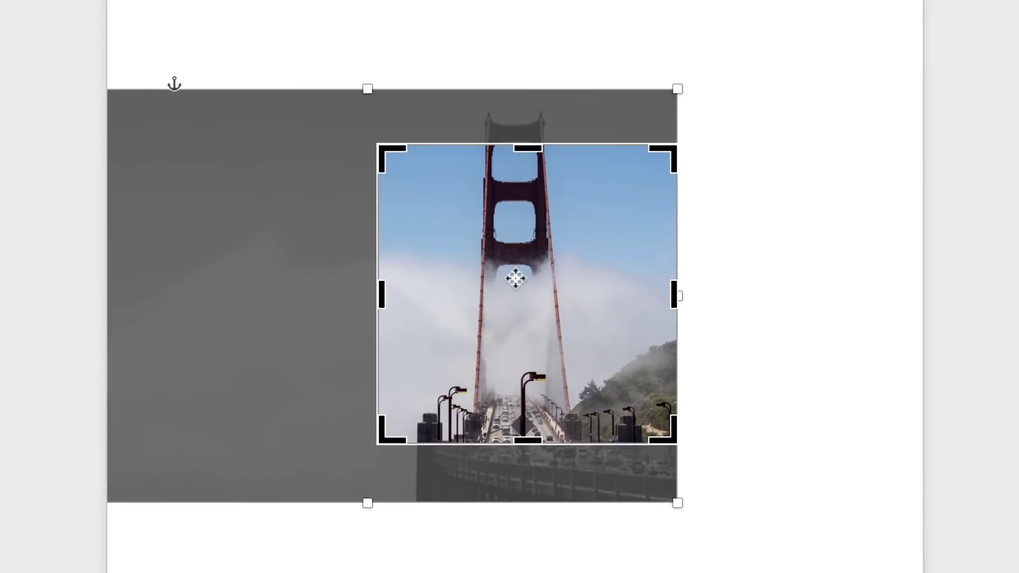
drag(94, 343, 76, 329)
drag(538, 243, 573, 209)
key(Escape)
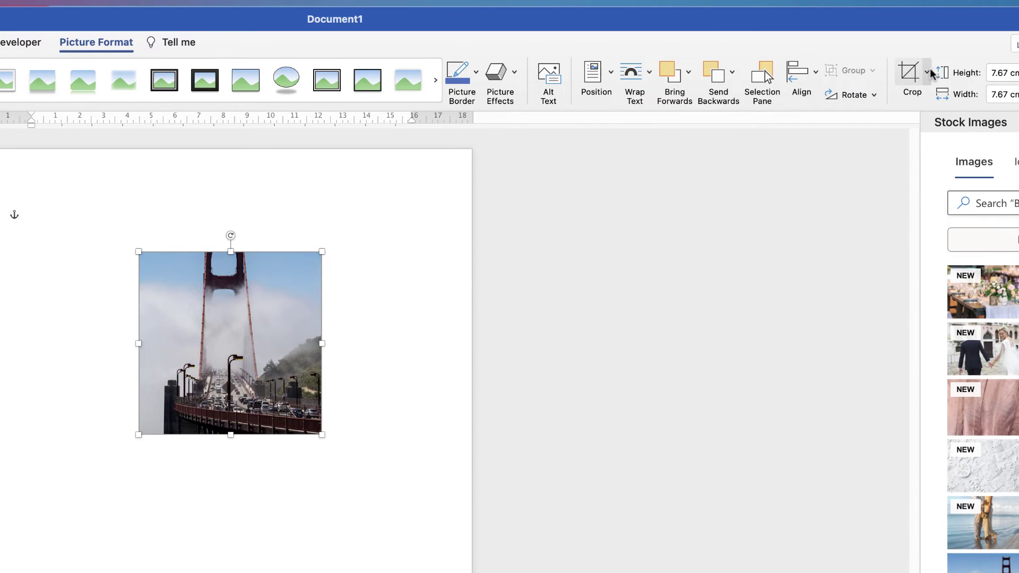
- Crop the square photo to an Oval shape and move the circle up and right
click(928, 73)
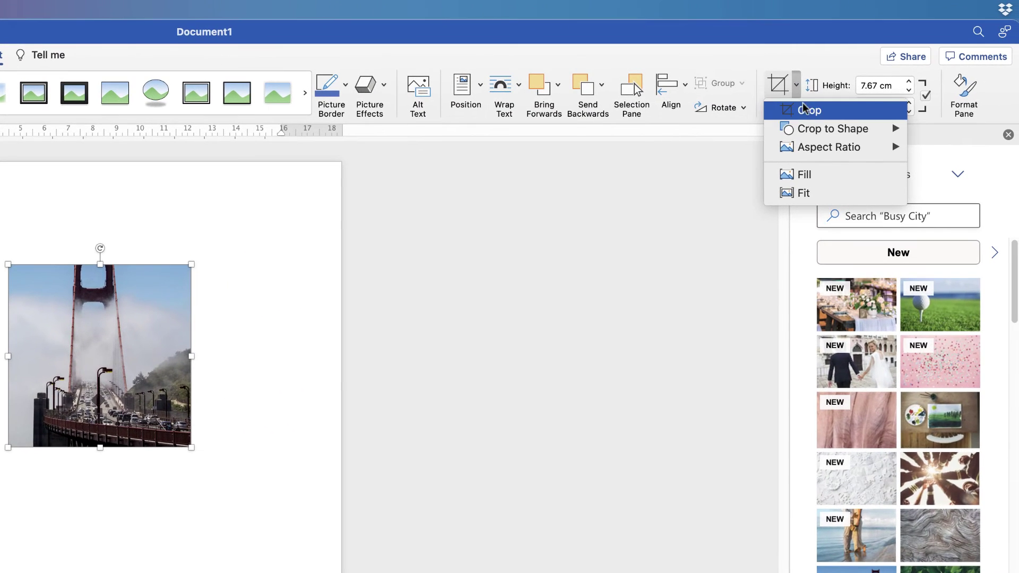
mouse_move(808, 129)
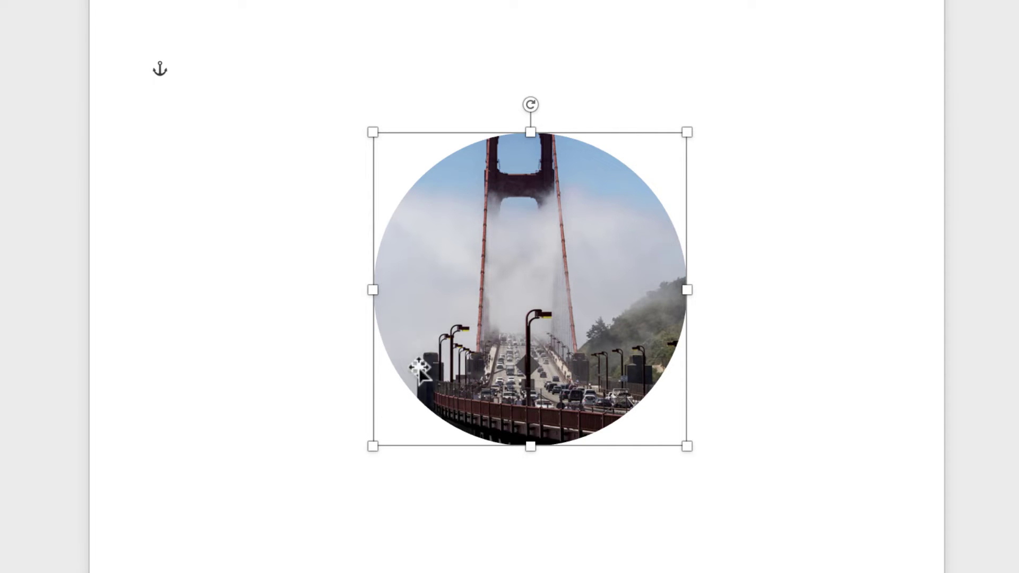
drag(442, 390, 665, 219)
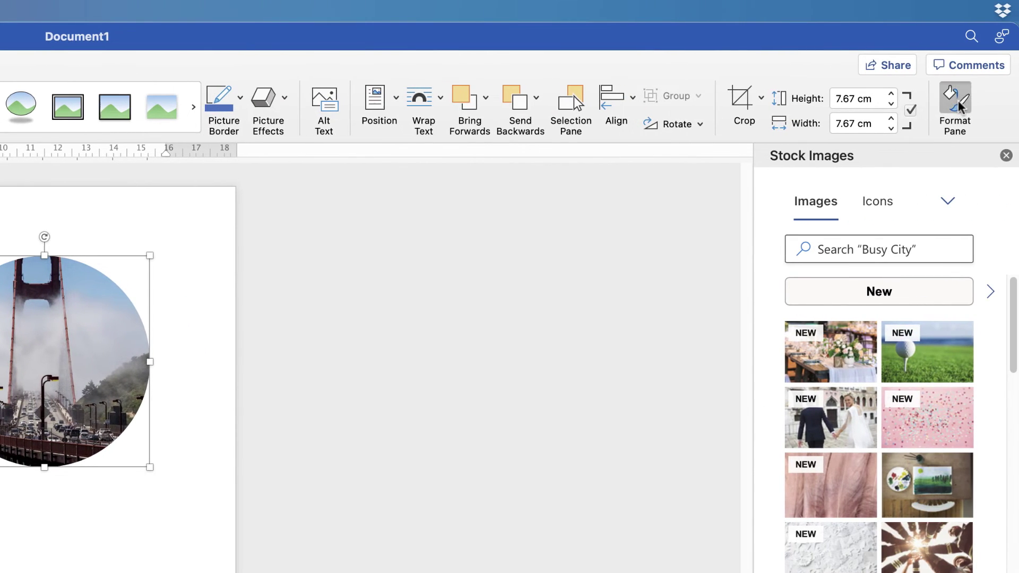
- Give the circular photo a solid gold outline in Format Picture's Fill & Line settings
click(960, 105)
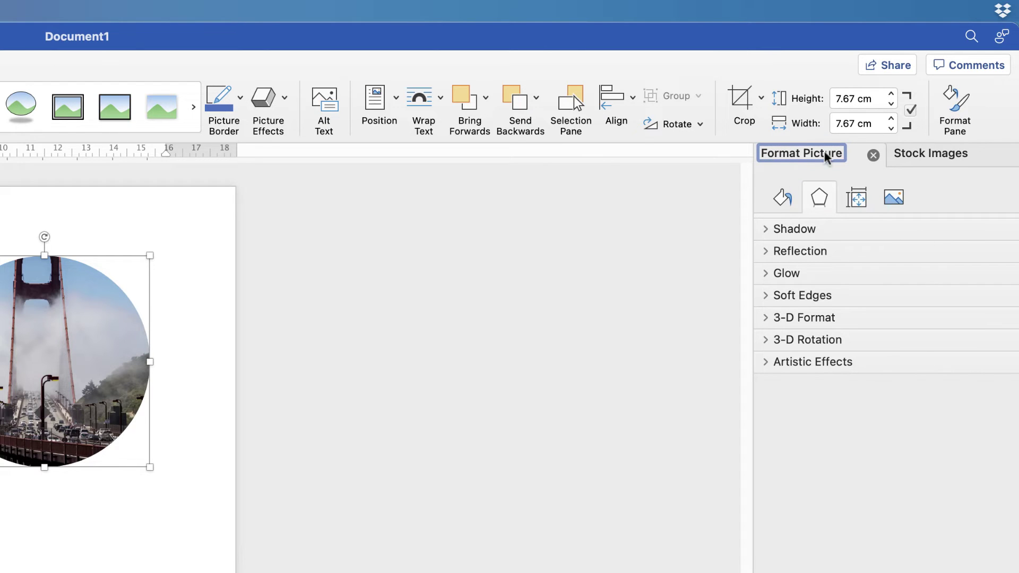
click(784, 199)
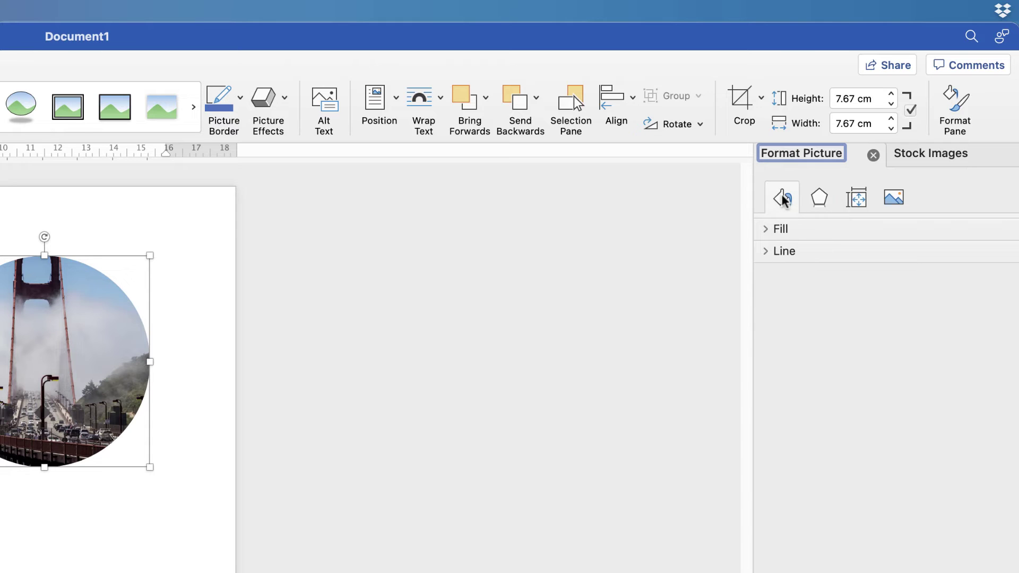
click(766, 254)
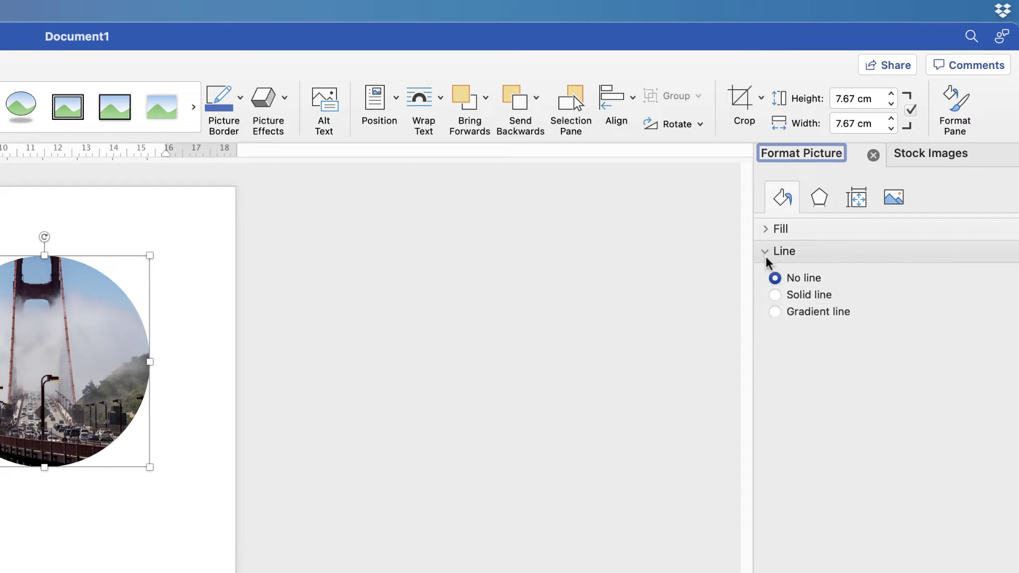
click(776, 296)
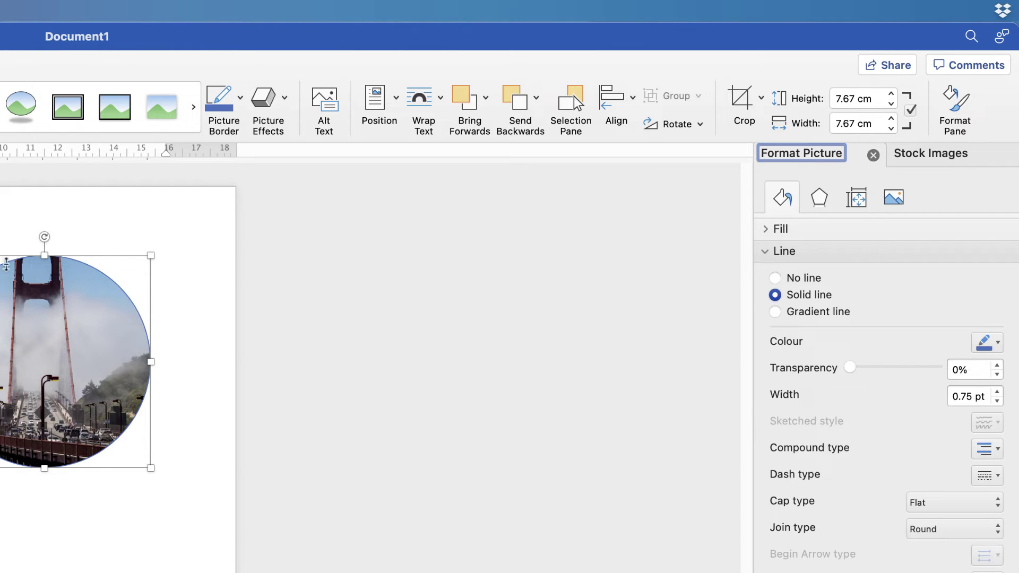
click(996, 348)
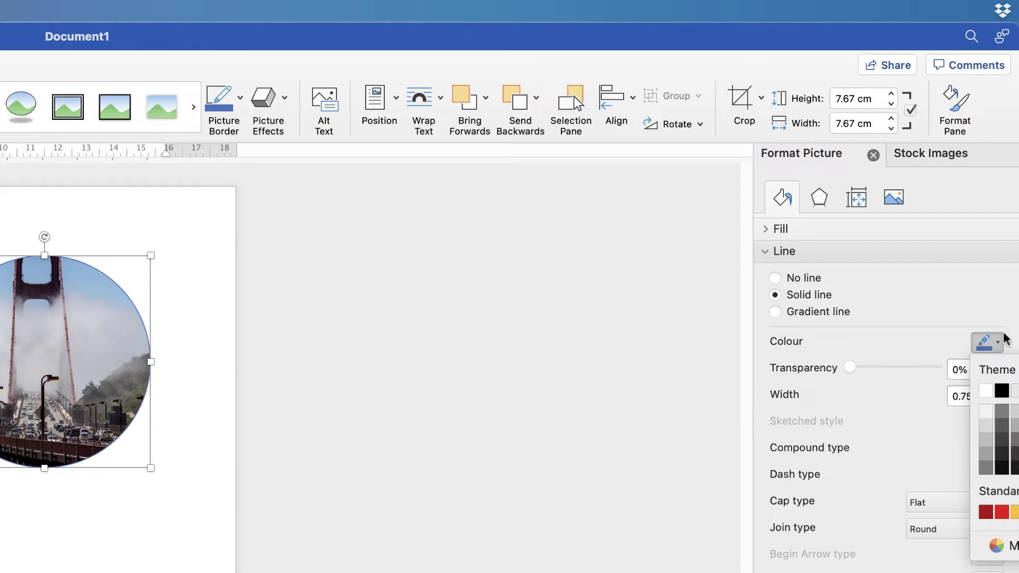
drag(1014, 299, 820, 302)
click(797, 344)
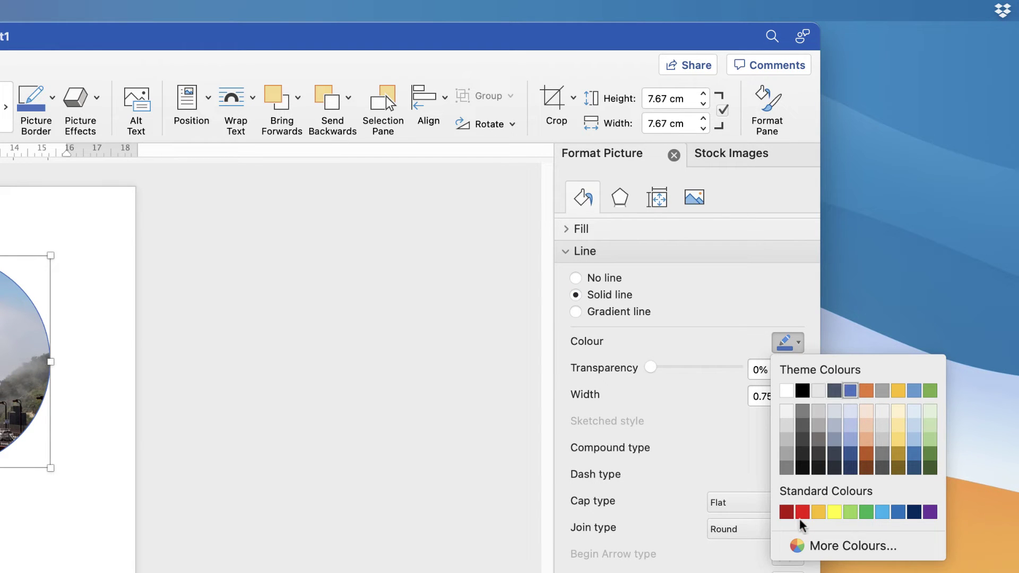
click(819, 512)
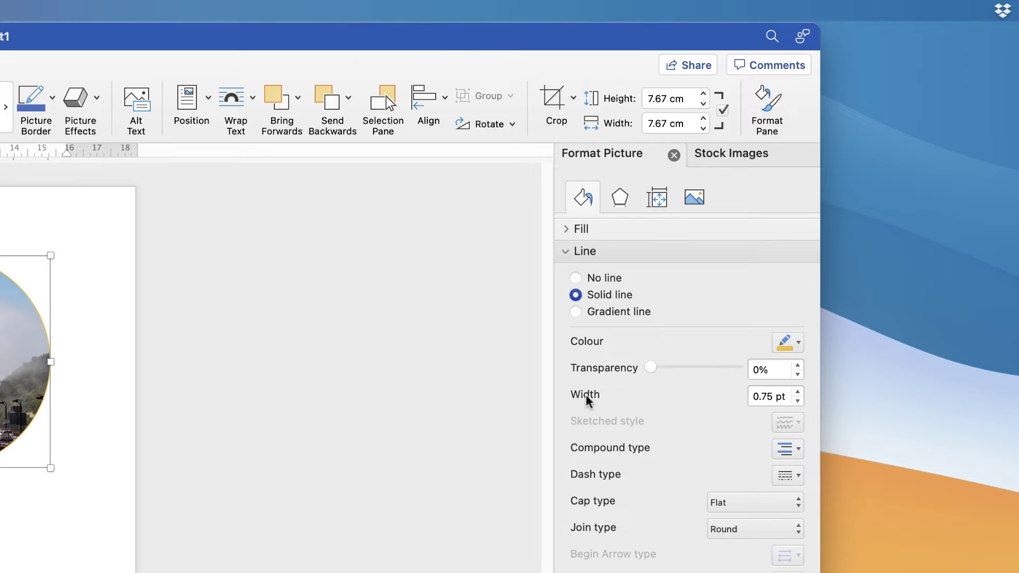
- Increase the border line width to 5.25 pt
click(797, 391)
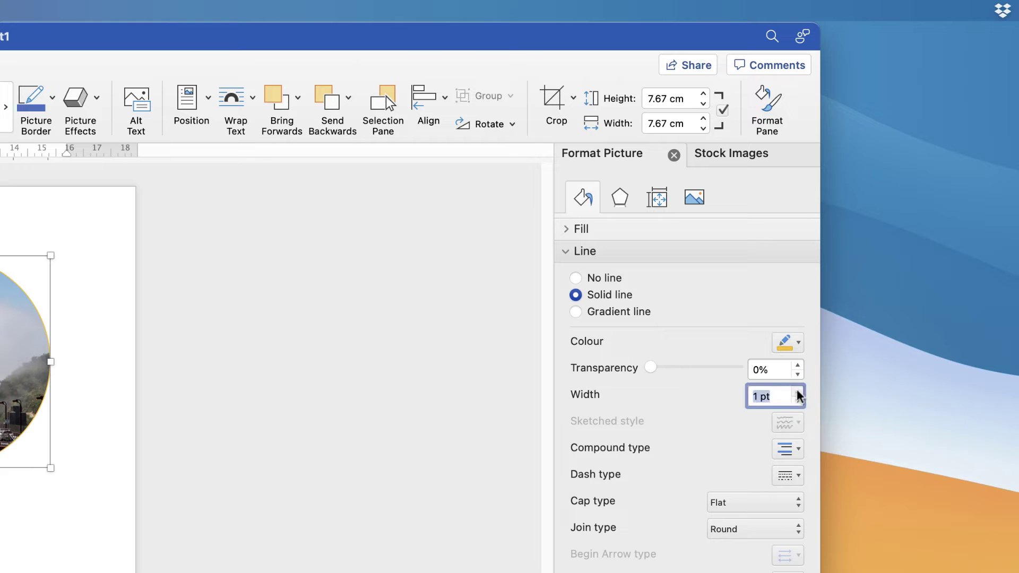
click(797, 392)
click(797, 392)
click(797, 391)
click(797, 392)
click(798, 392)
click(798, 392)
click(798, 392)
click(798, 391)
click(797, 391)
click(797, 392)
click(798, 392)
click(798, 392)
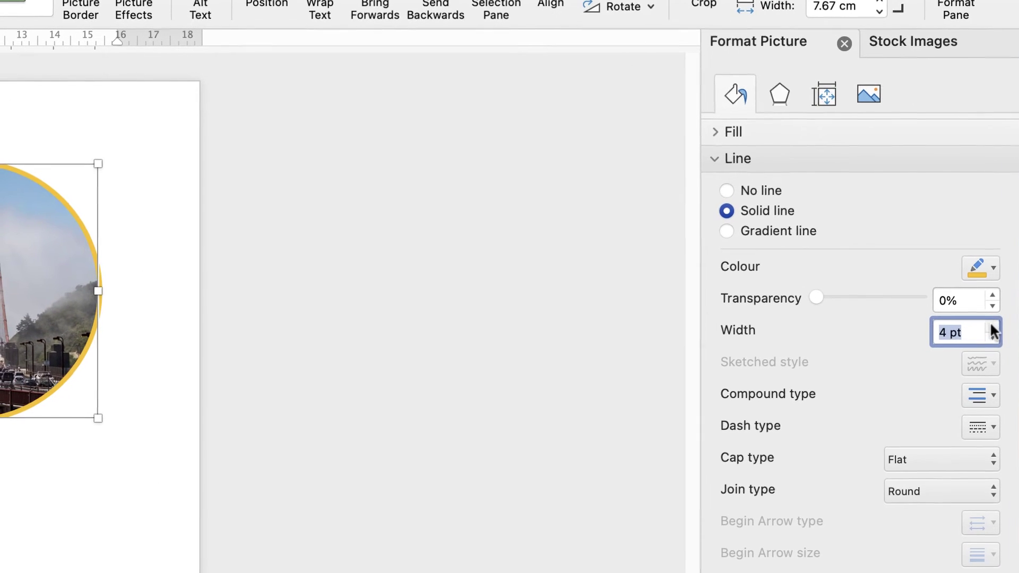
click(994, 328)
click(993, 328)
click(993, 328)
click(993, 328)
click(994, 328)
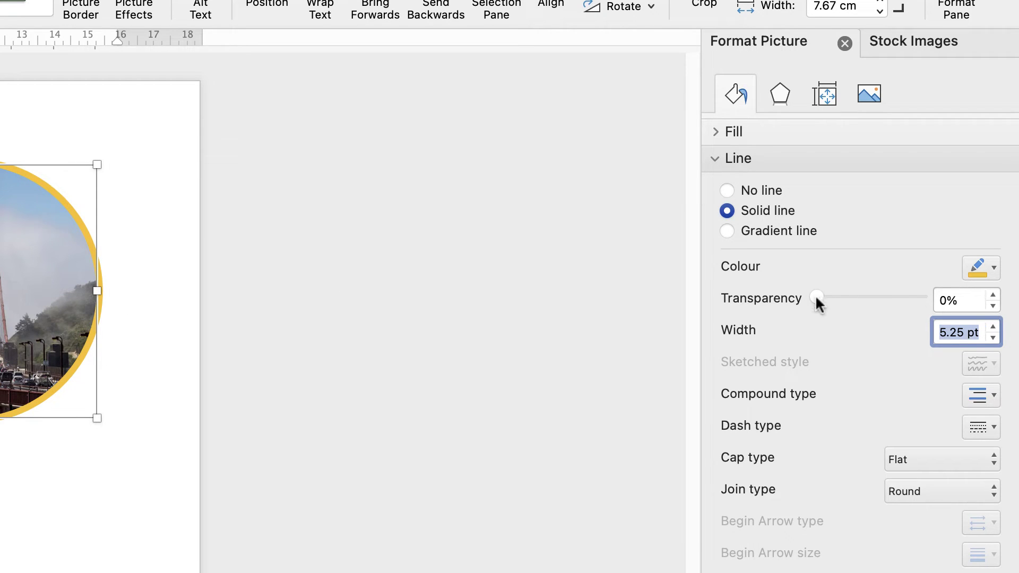
- Try transparency, compound and dotted dash styles, revert to solid, then choose Gradient line
drag(815, 297, 786, 300)
click(994, 395)
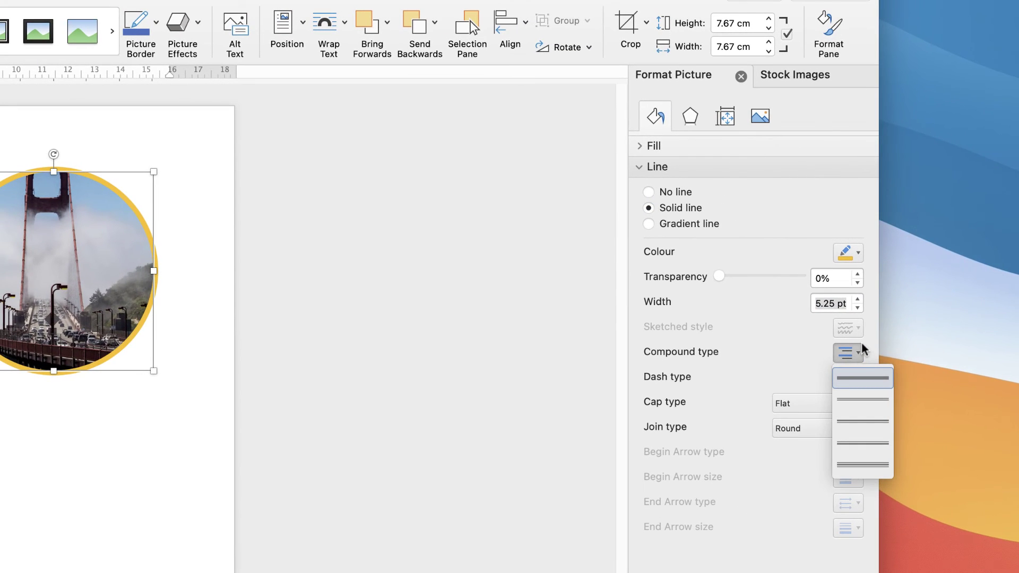
click(855, 401)
click(858, 379)
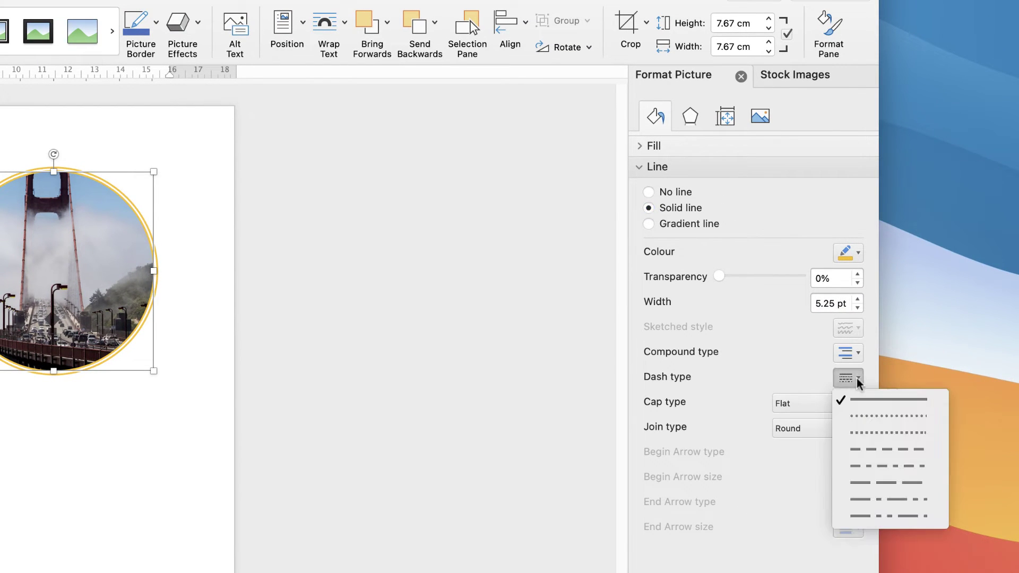
click(859, 417)
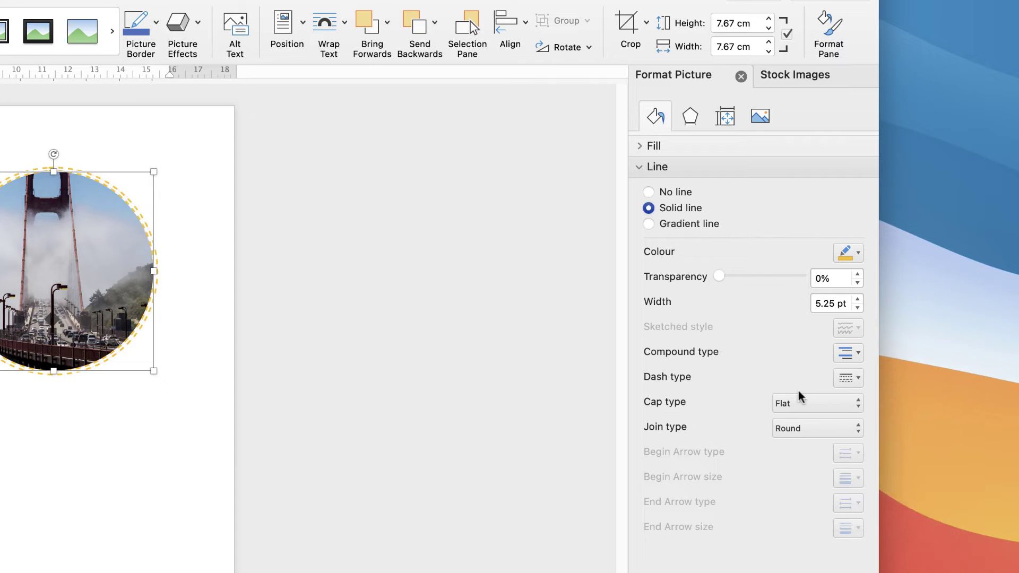
click(857, 379)
click(859, 399)
click(859, 354)
click(859, 353)
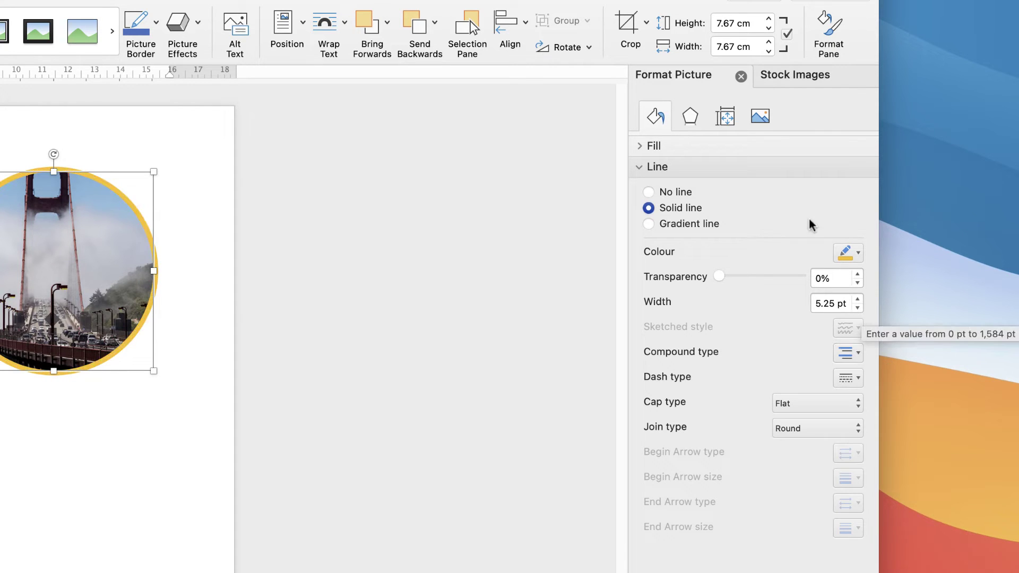
click(649, 224)
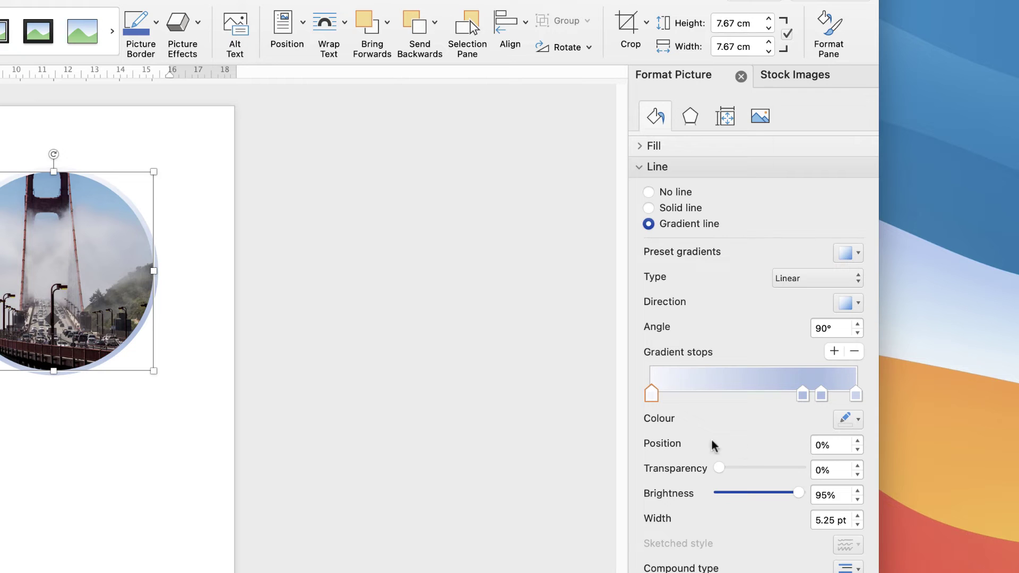
- Delete the 83% and 71% gradient stops, leaving near-white to light blue
drag(802, 390, 796, 390)
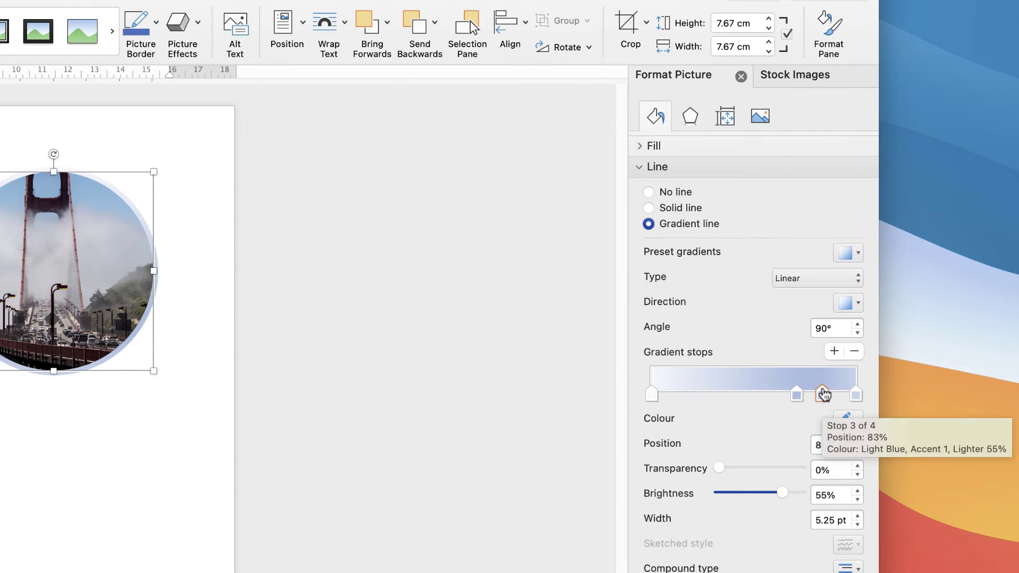
click(854, 352)
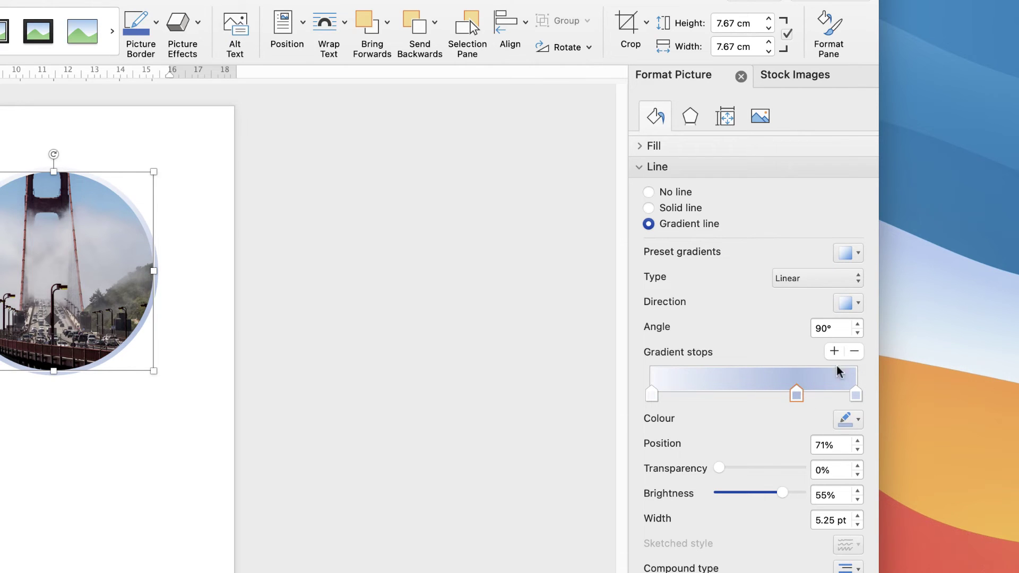
click(854, 352)
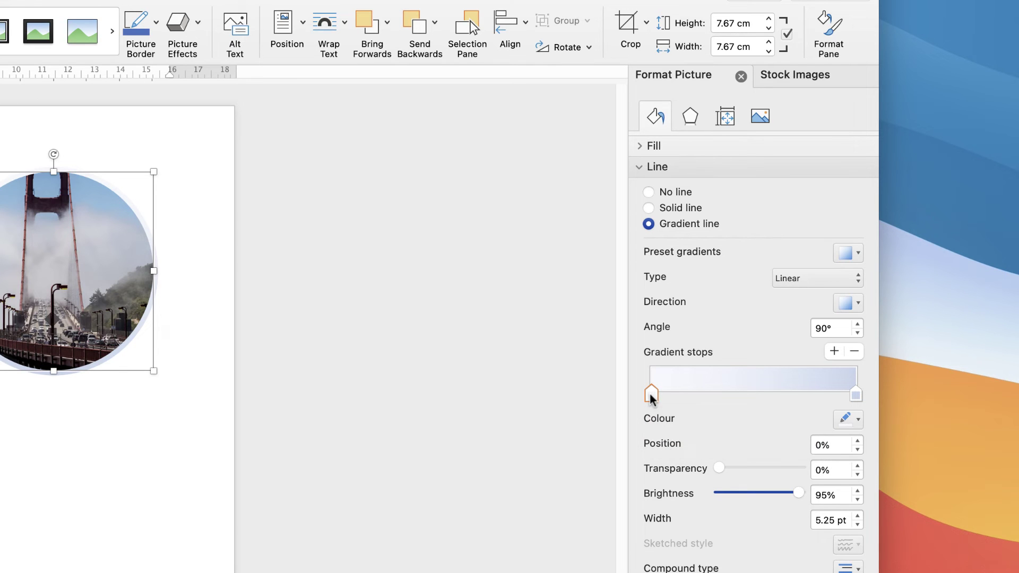
- Colour the first gradient stop gold and the right-end stop standard blue
click(858, 419)
click(851, 475)
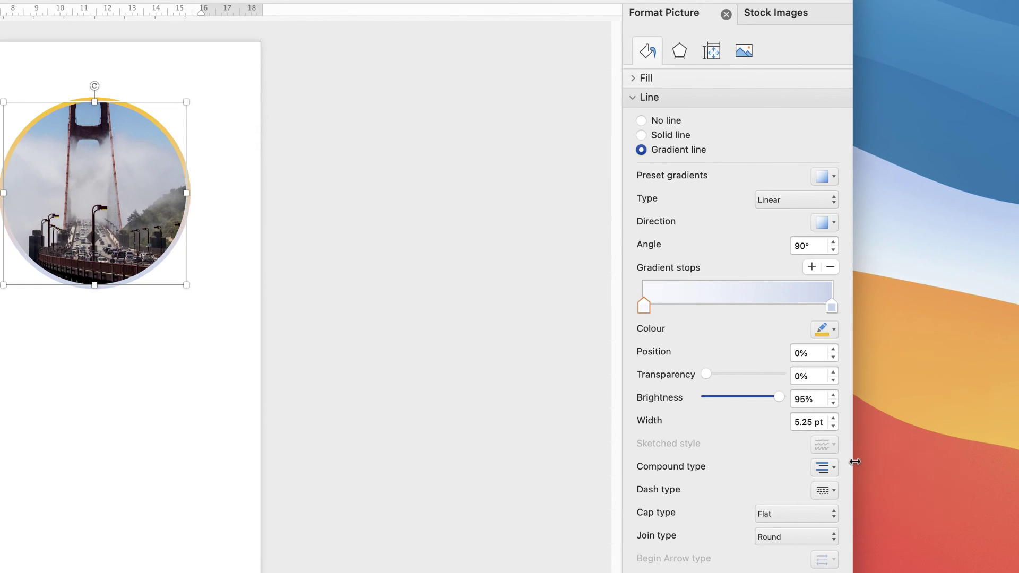
click(832, 307)
click(833, 329)
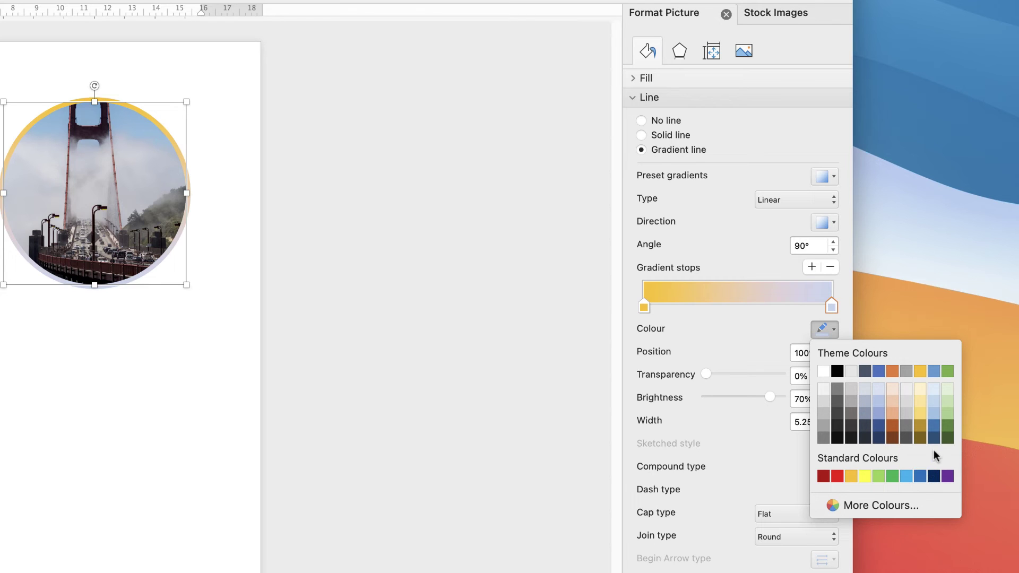
click(878, 437)
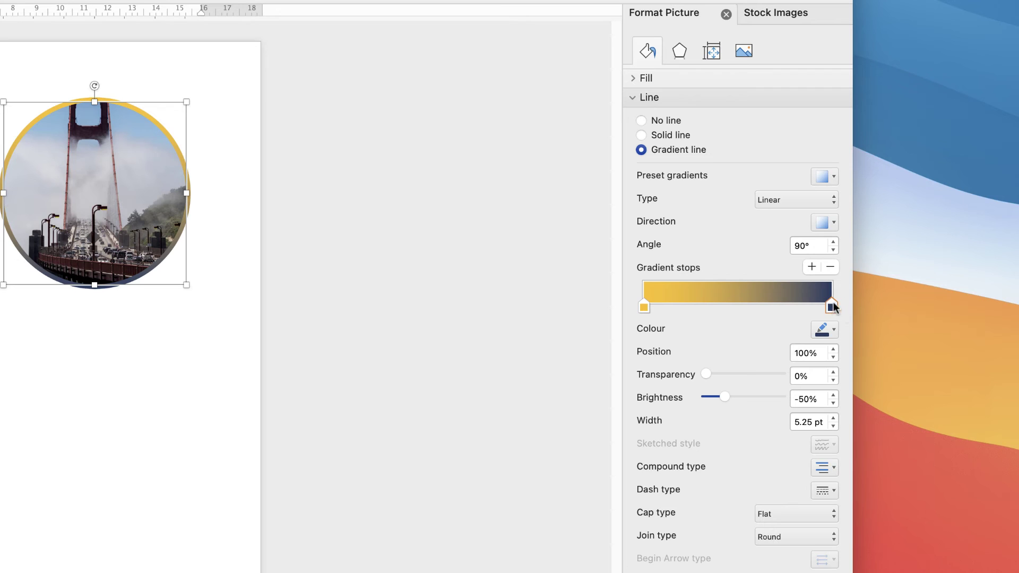
click(836, 334)
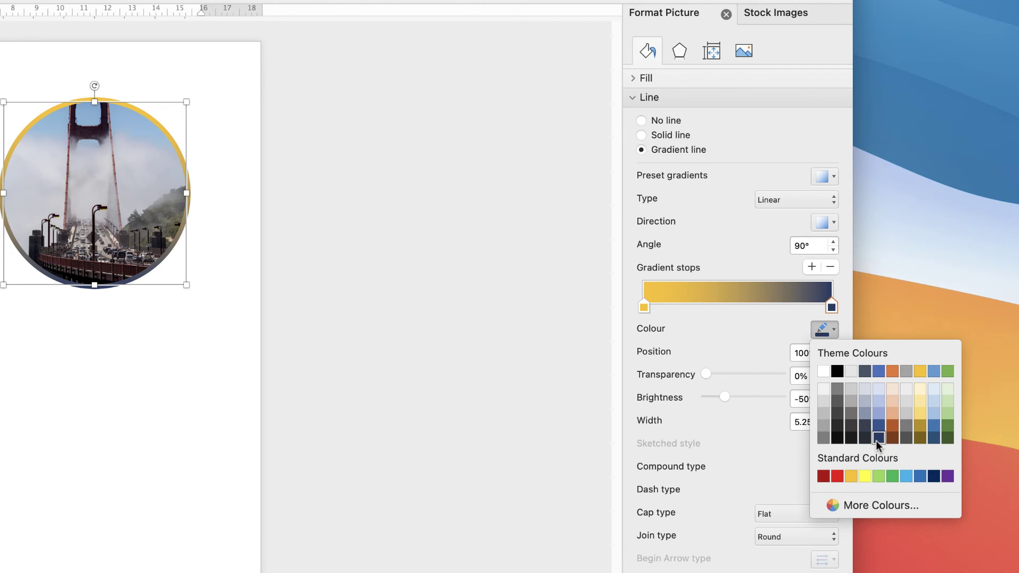
click(921, 475)
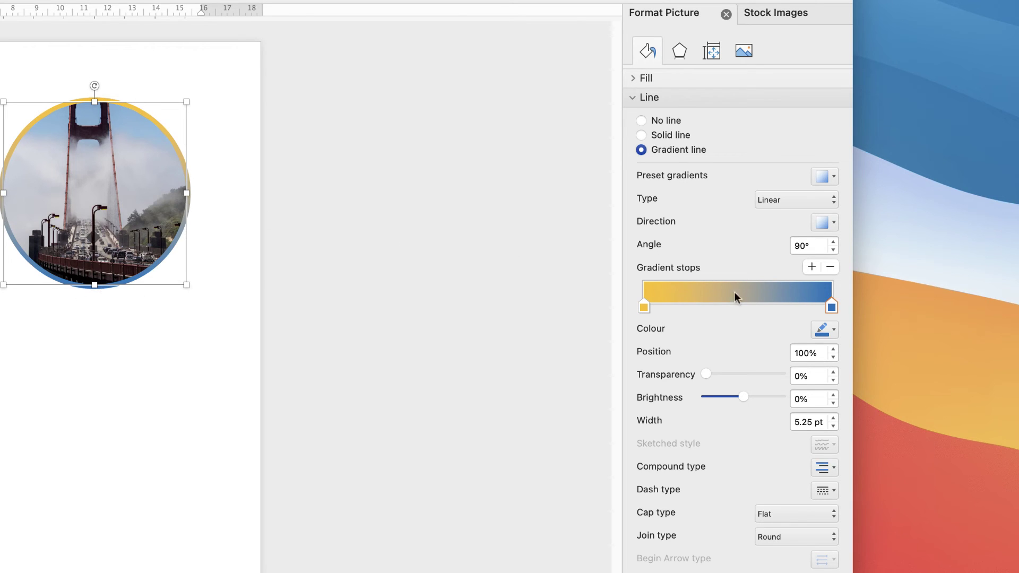
- Reposition the blue gradient stop along the gradient bar
mouse_move(832, 308)
mouse_down()
mouse_move(804, 311)
mouse_move(846, 314)
mouse_up()
scroll(212, 265, up, 5)
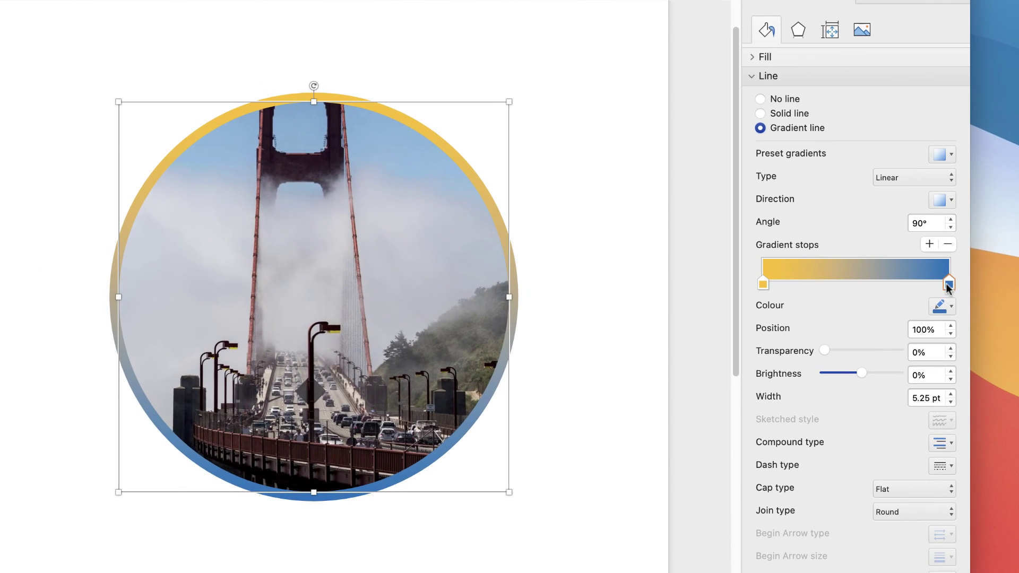
drag(832, 307, 765, 308)
drag(882, 286, 958, 289)
- Add a red gradient stop in the middle and nudge its position
click(857, 285)
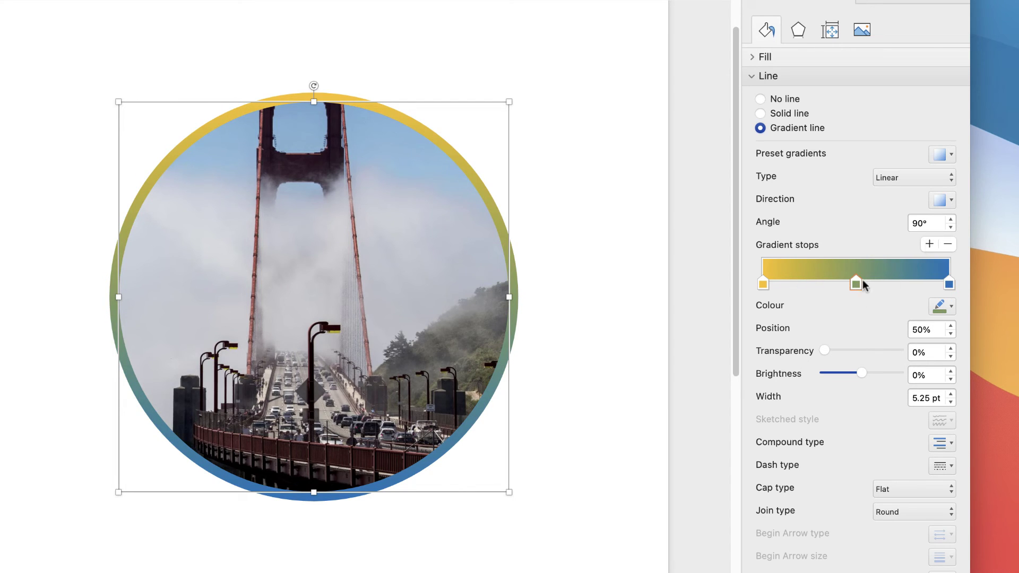
click(951, 306)
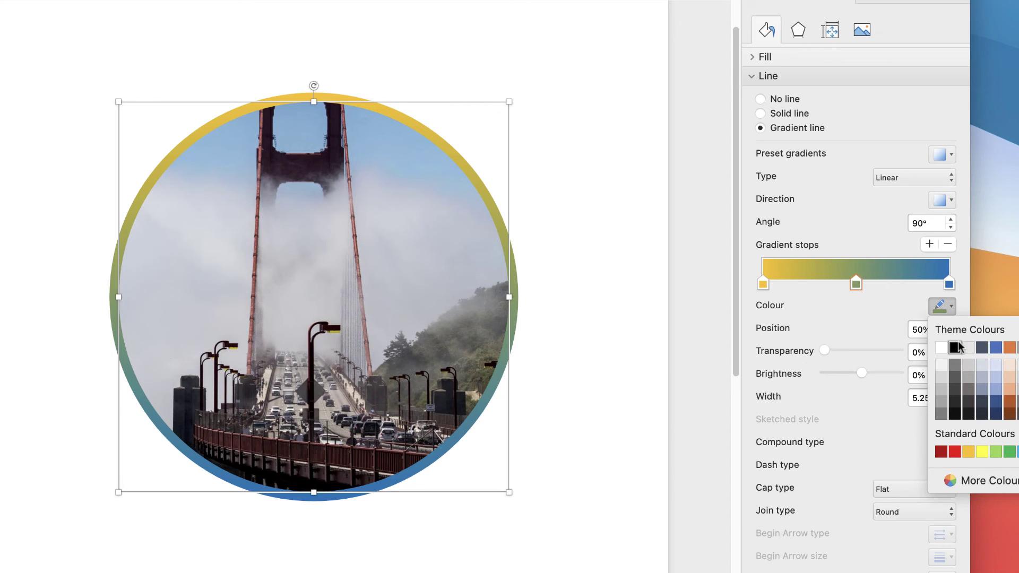
click(954, 452)
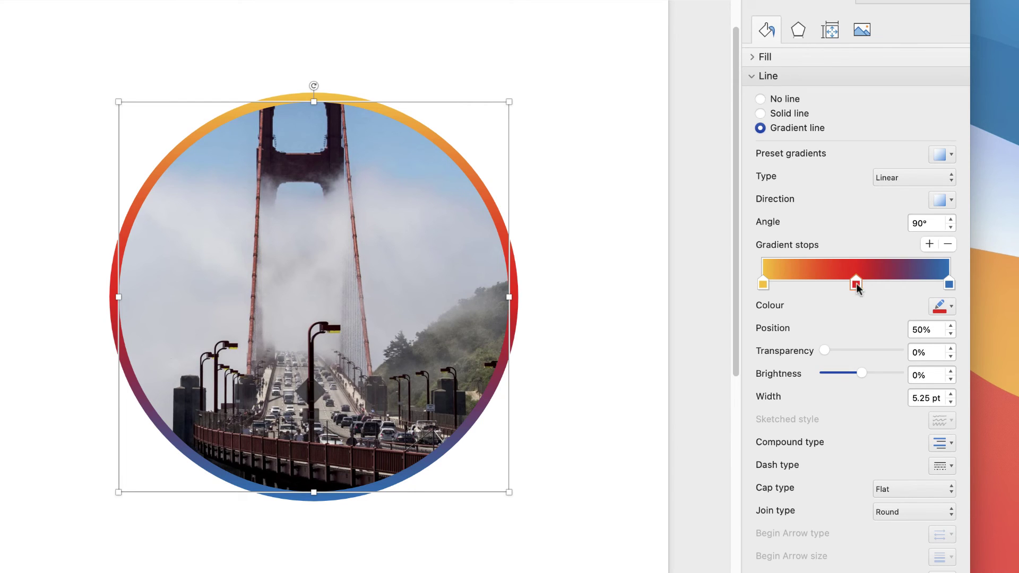
mouse_move(856, 285)
mouse_down()
mouse_move(785, 285)
mouse_move(933, 285)
mouse_move(840, 285)
mouse_move(862, 284)
mouse_up()
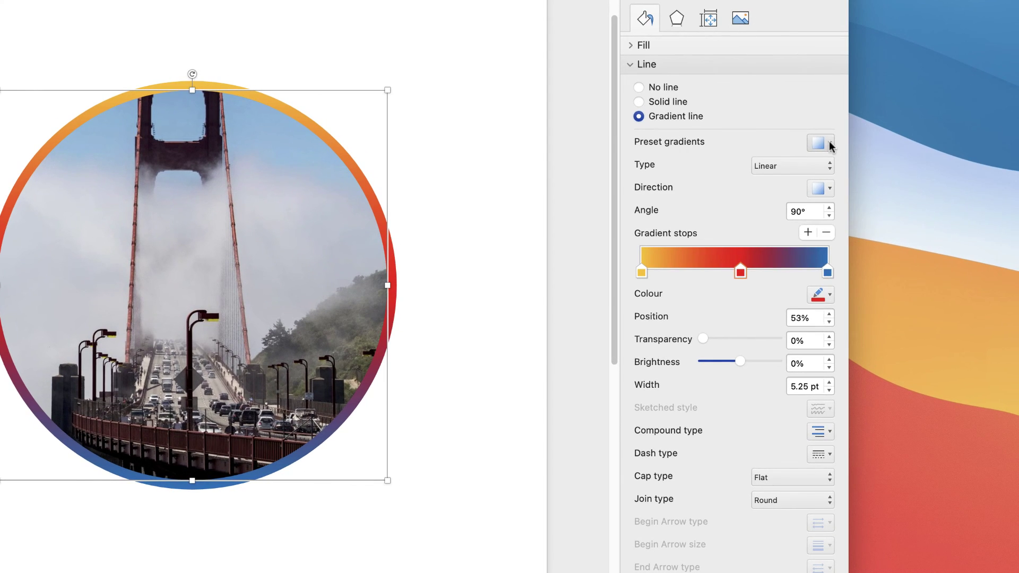
- Angle the linear gradient diagonally at 45°, then deselect the photo to view the ring
click(951, 155)
click(830, 144)
click(829, 143)
click(830, 143)
click(829, 143)
click(858, 178)
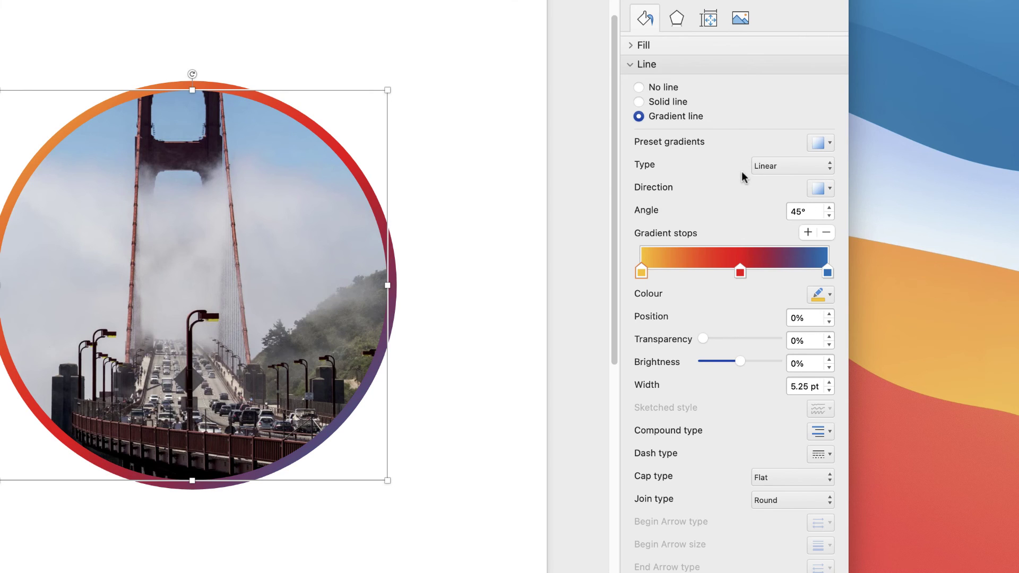
click(769, 166)
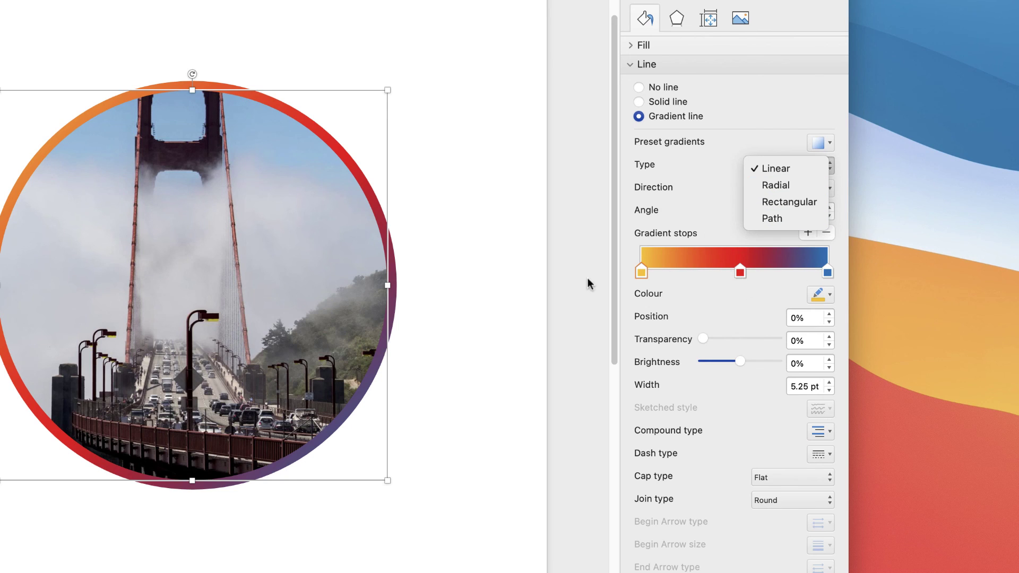
click(714, 192)
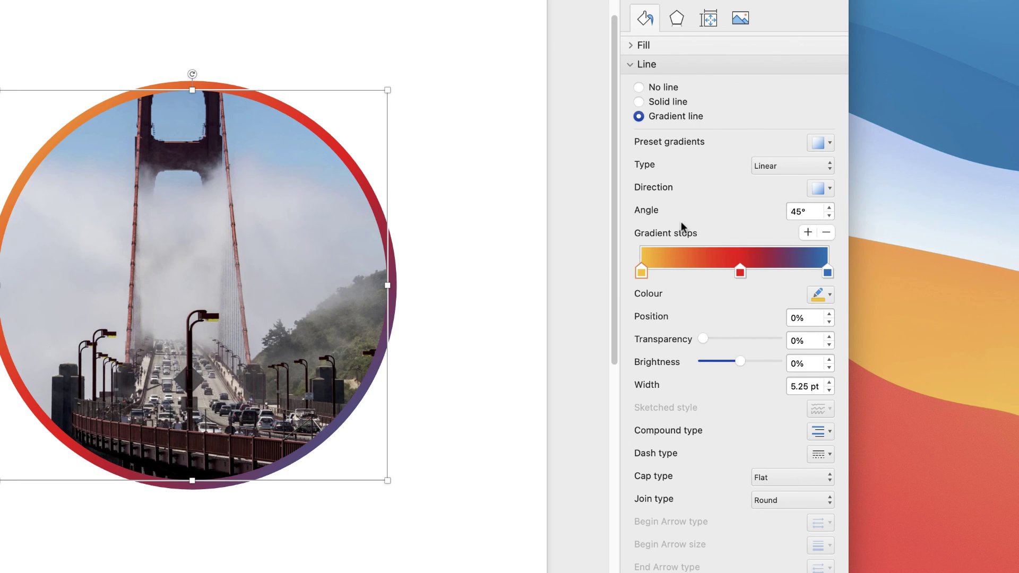
click(456, 220)
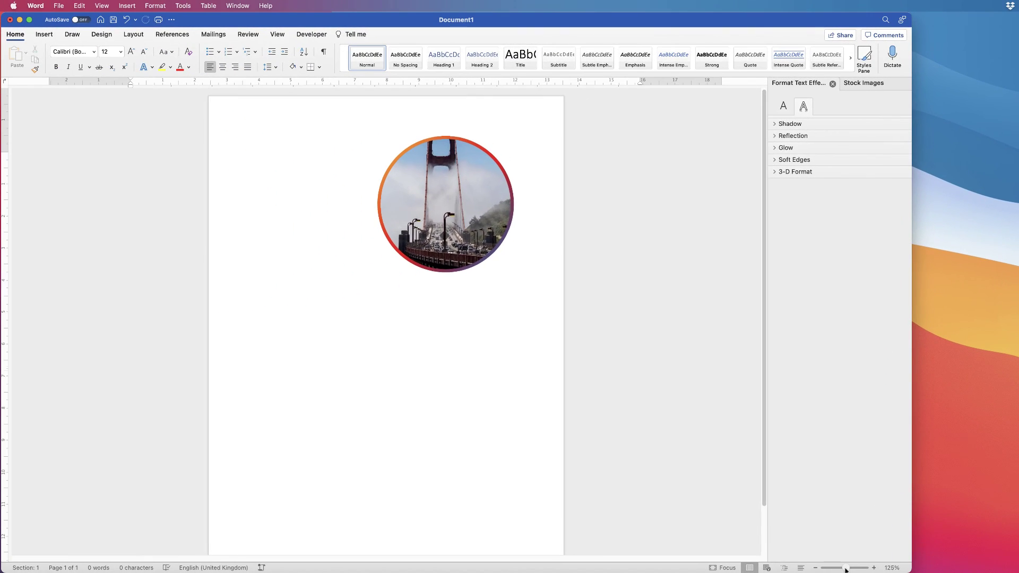
drag(846, 569, 844, 570)
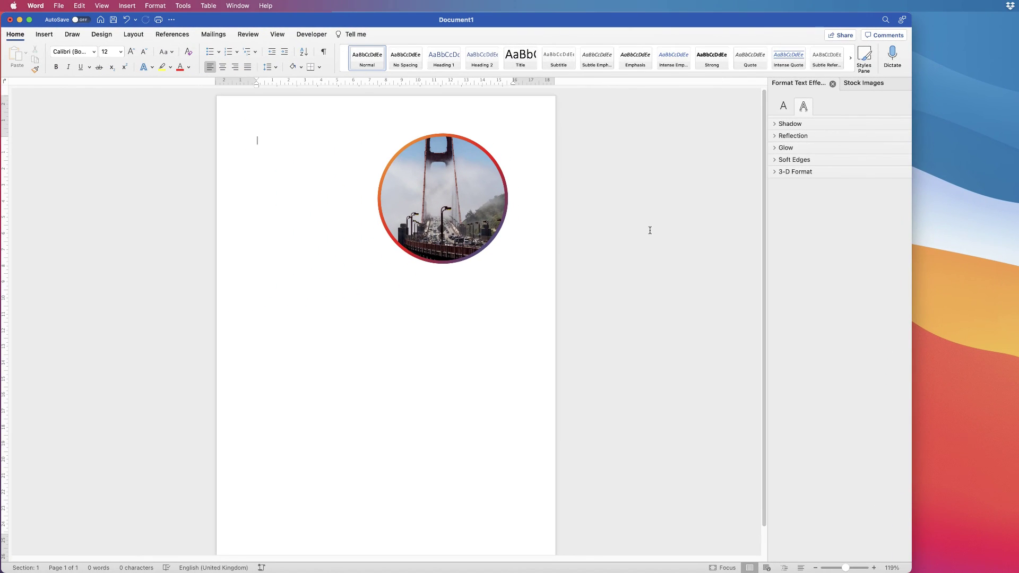